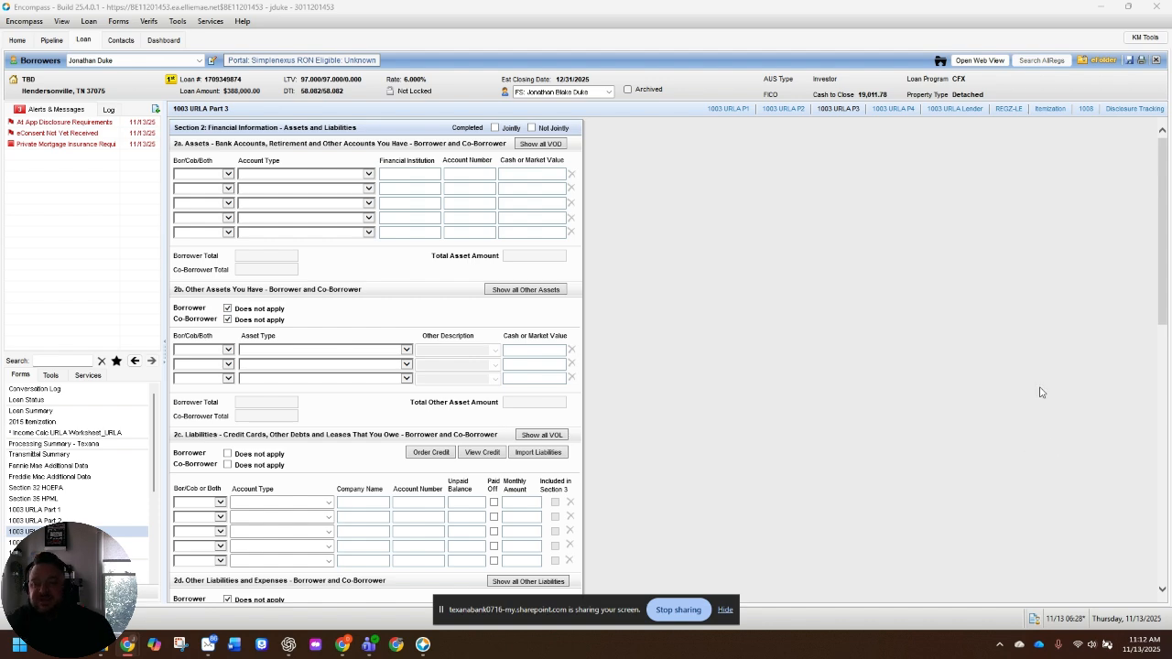
# Step: Make the first asset a Borrower Checking Account
pyautogui.scroll(-10, 733, 412)
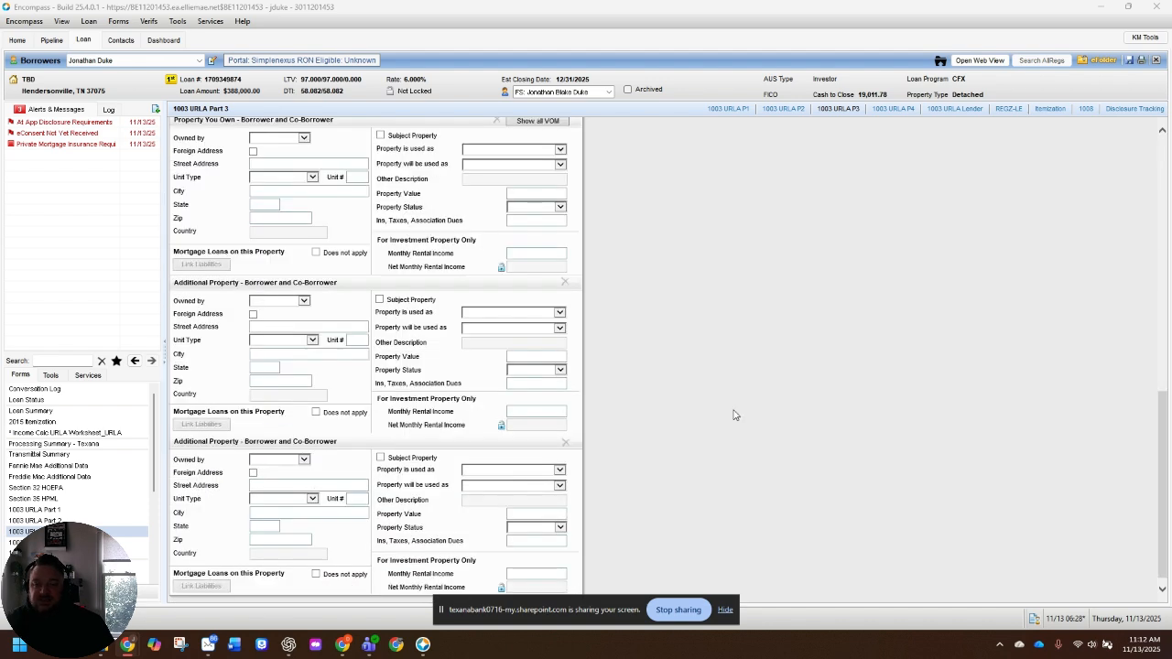
pyautogui.scroll(10, 729, 412)
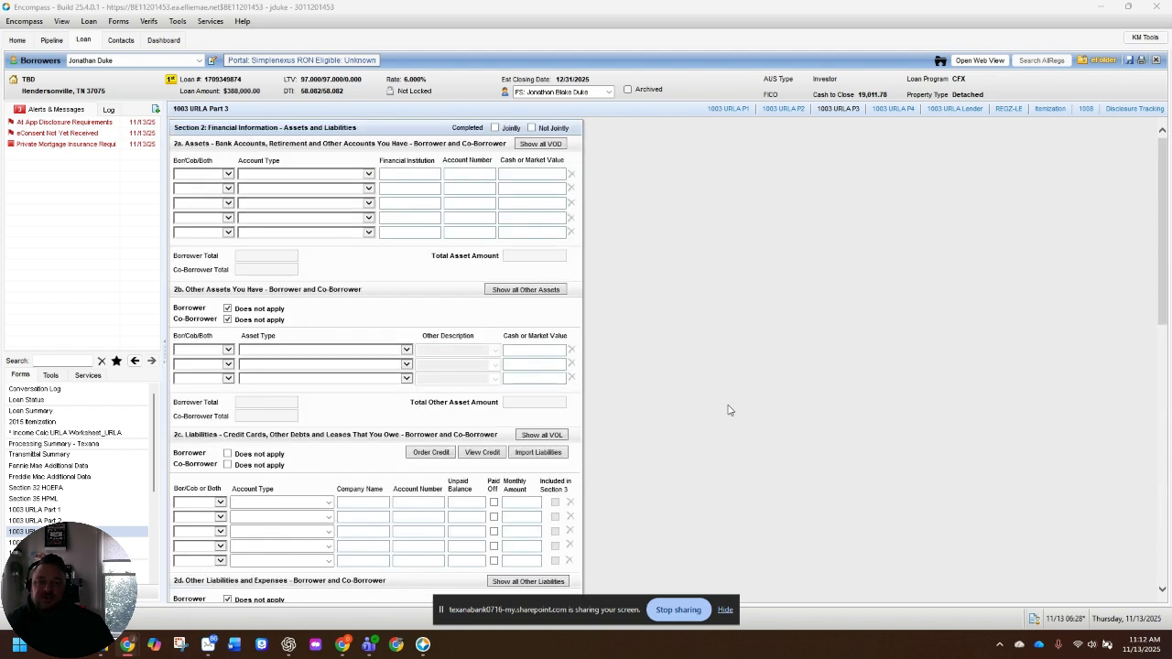
pyautogui.click(225, 176)
pyautogui.click(215, 183)
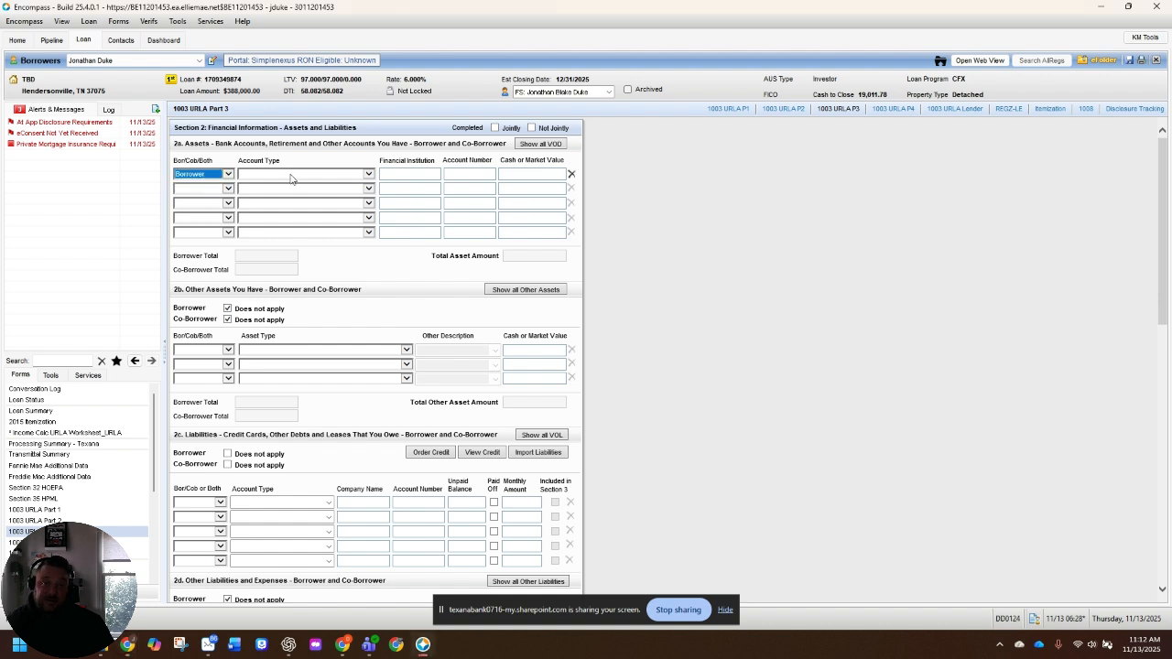
pyautogui.click(291, 177)
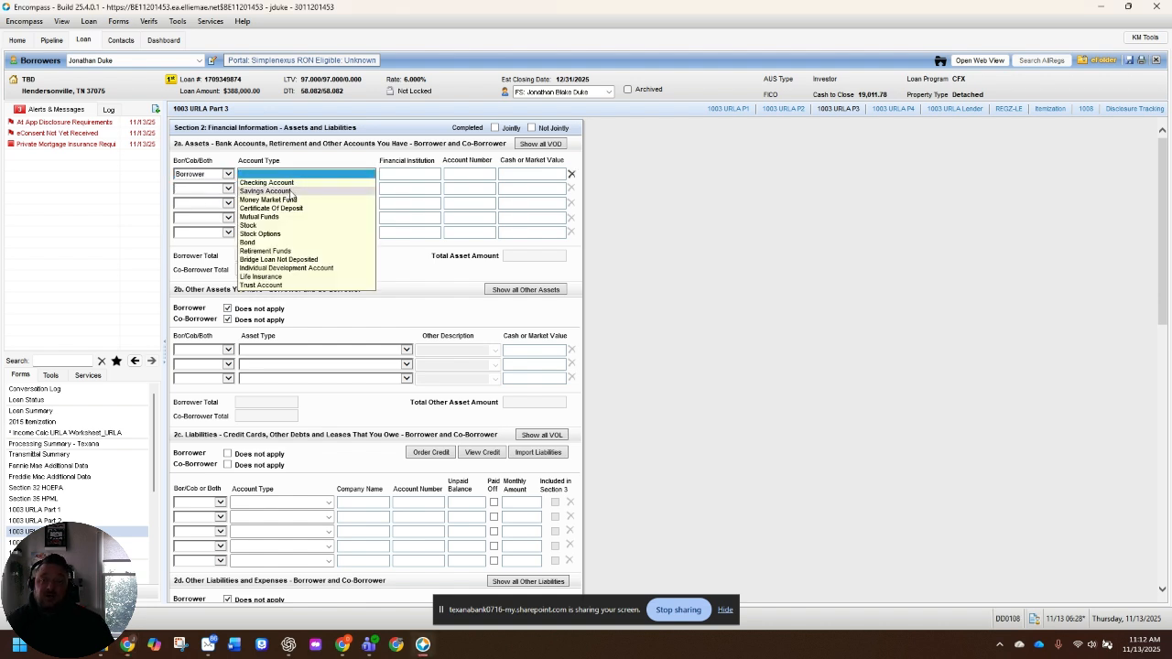
pyautogui.click(293, 183)
# Step: Name the four assets' financial institutions CASH to CLOSE, APPRAISAL, E(MD) and PAY ROLL
pyautogui.click(391, 172)
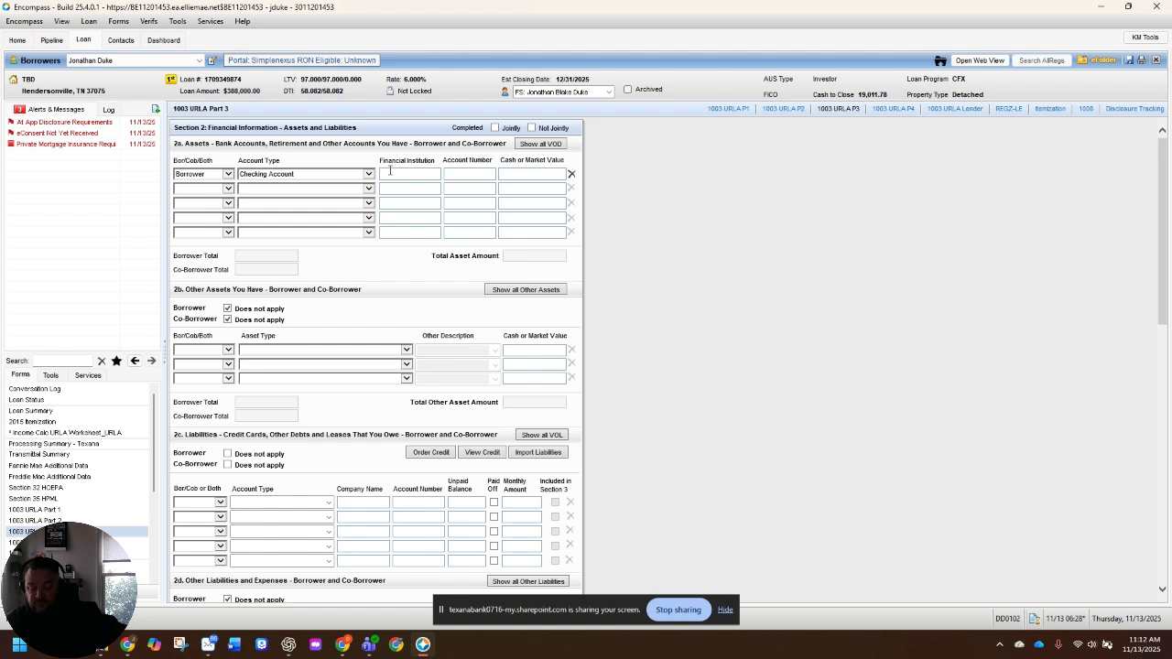
pyautogui.write('CAS')
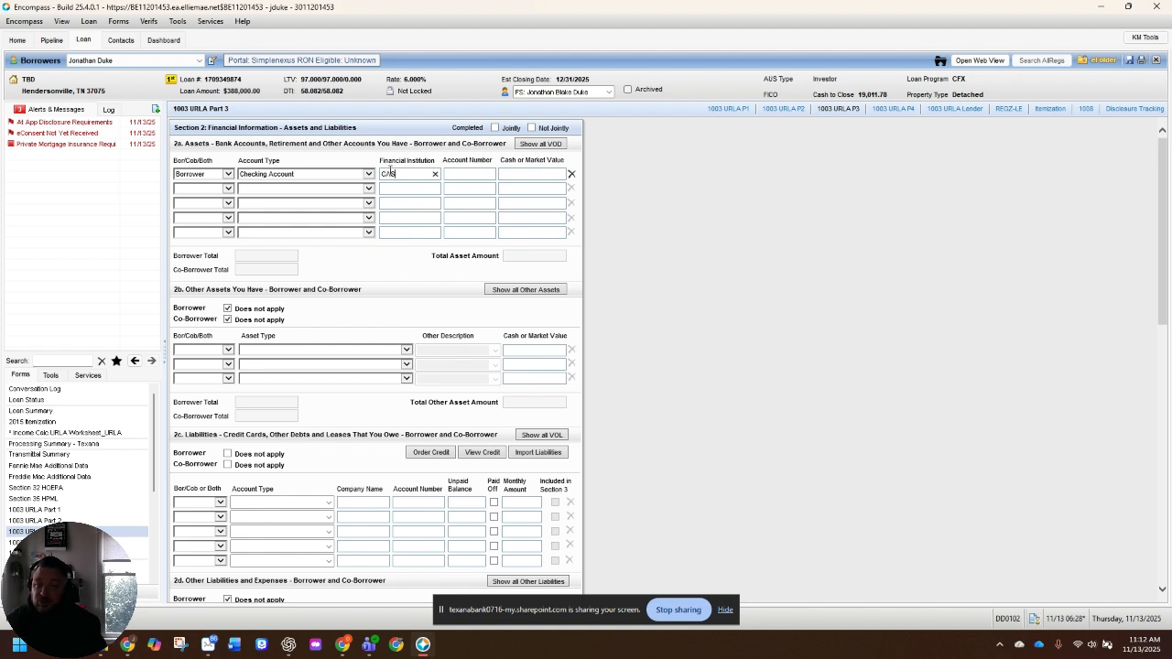
pyautogui.write('H to CLOSE')
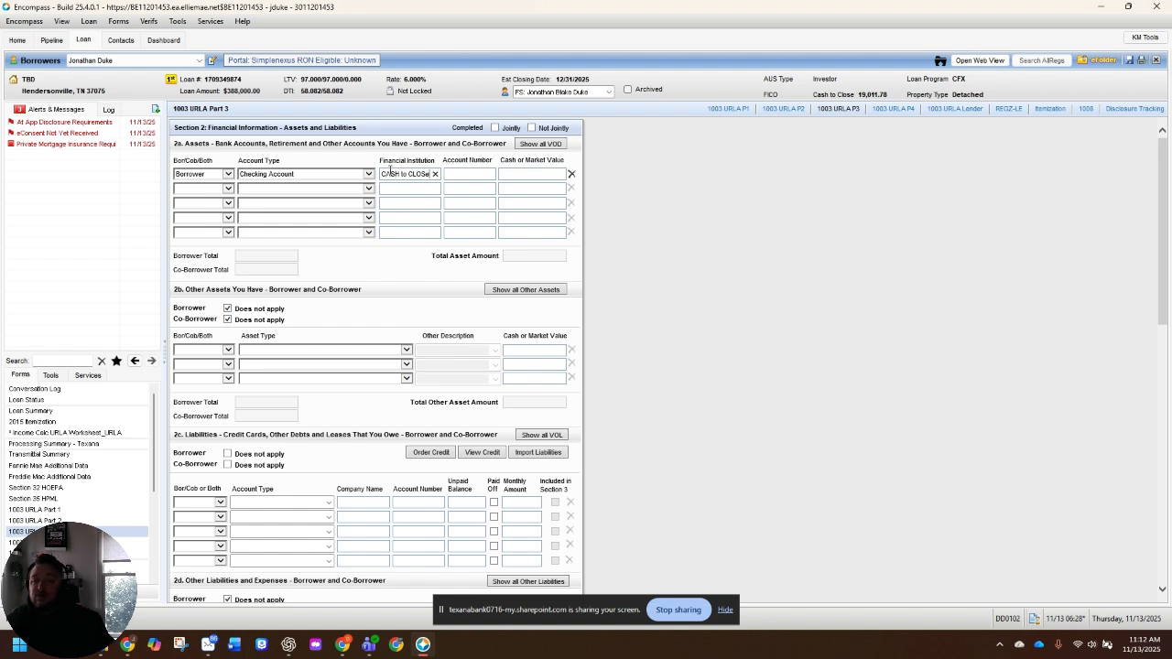
pyautogui.click(415, 191)
pyautogui.write('A')
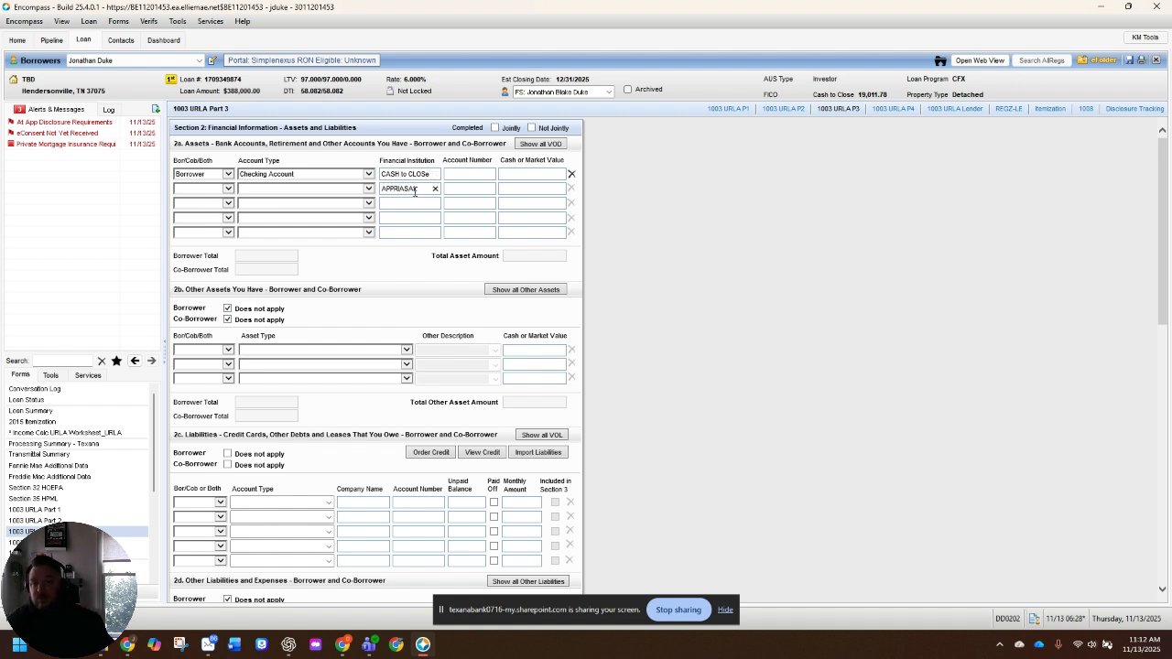
pyautogui.write('PPRAISAL')
pyautogui.click(434, 199)
pyautogui.write('EMD')
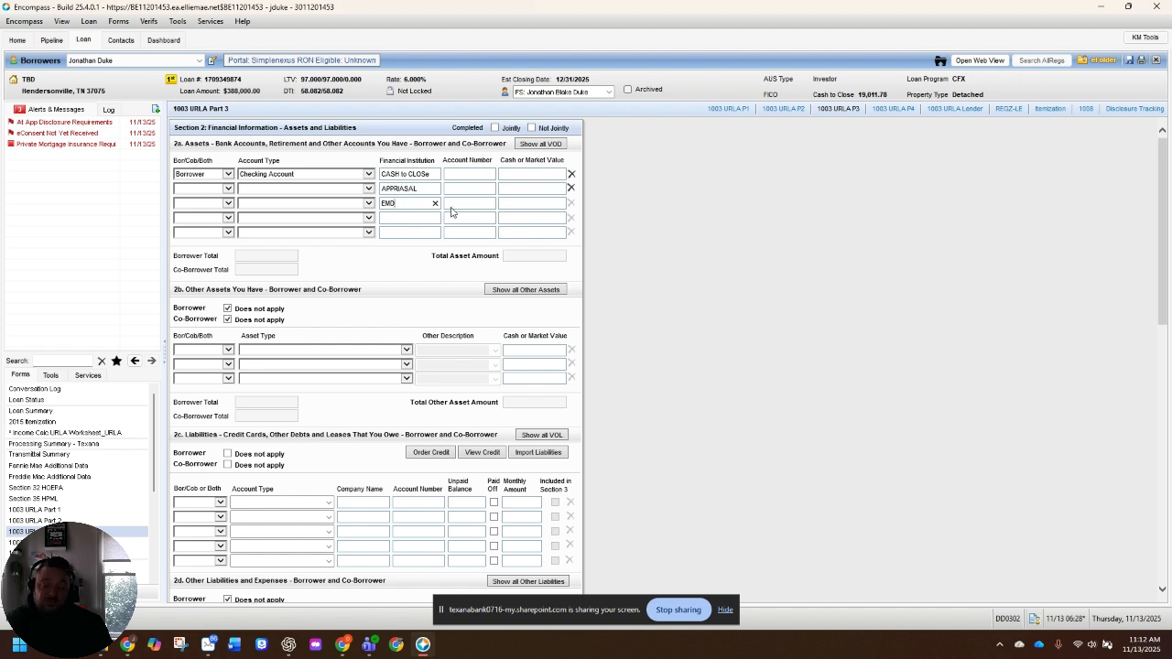
pyautogui.click(391, 217)
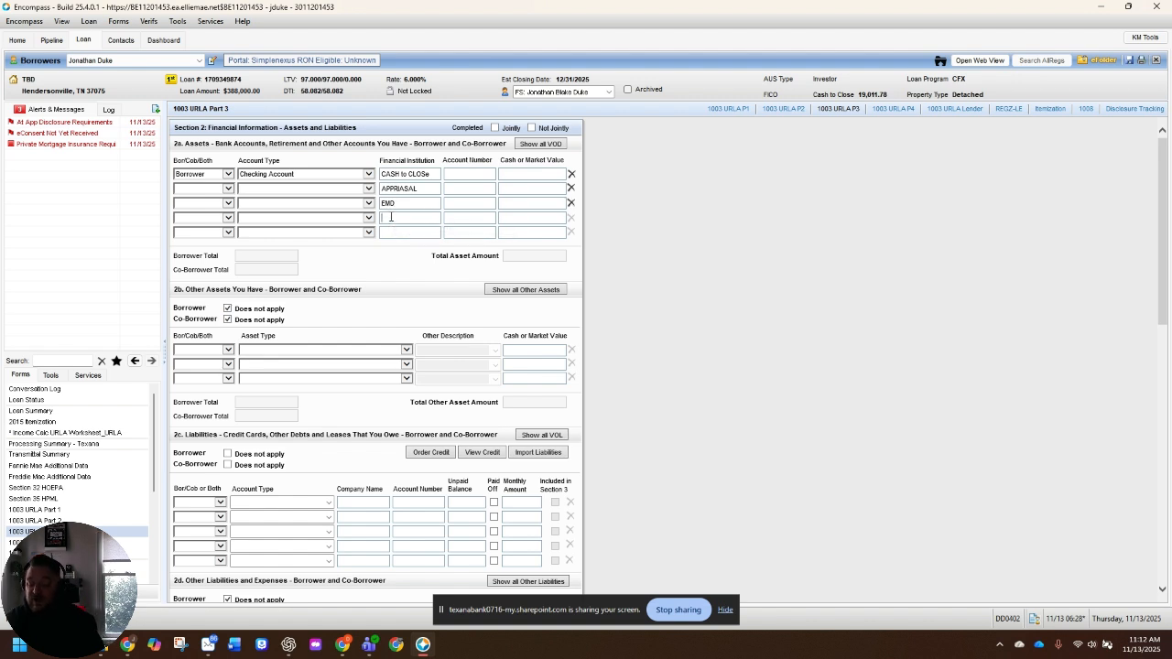
pyautogui.write('PAY ROLL')
pyautogui.click(434, 235)
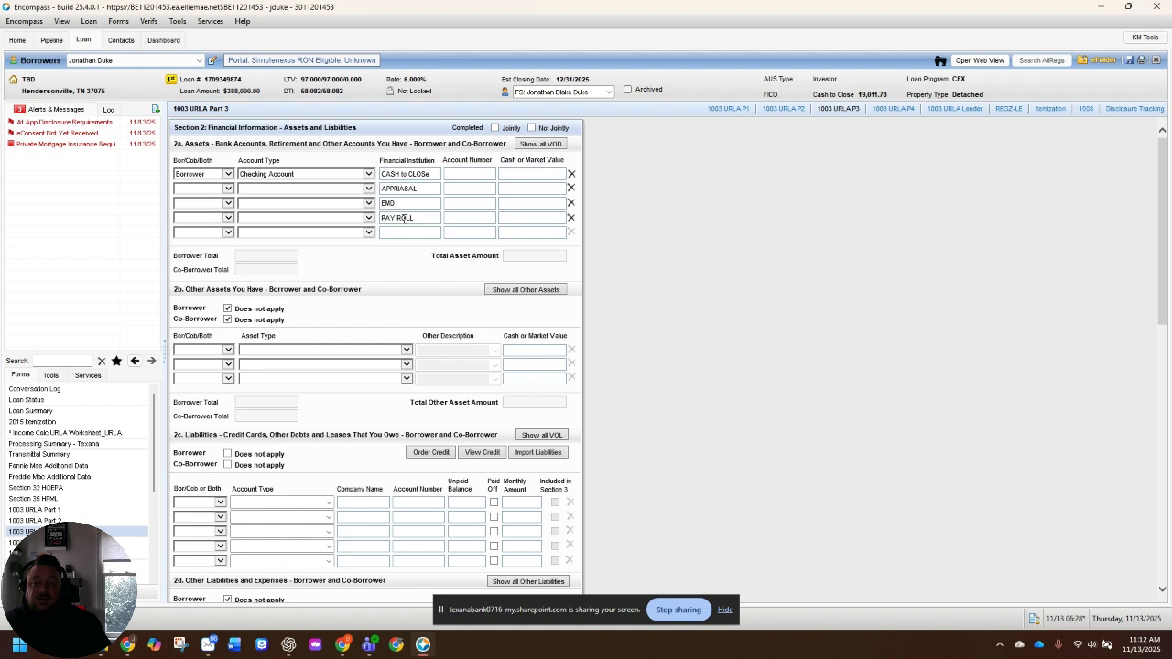
# Step: Make the second asset a Borrower Savings Account and the third a Borrower Money Market Fund
pyautogui.click(228, 189)
pyautogui.click(215, 198)
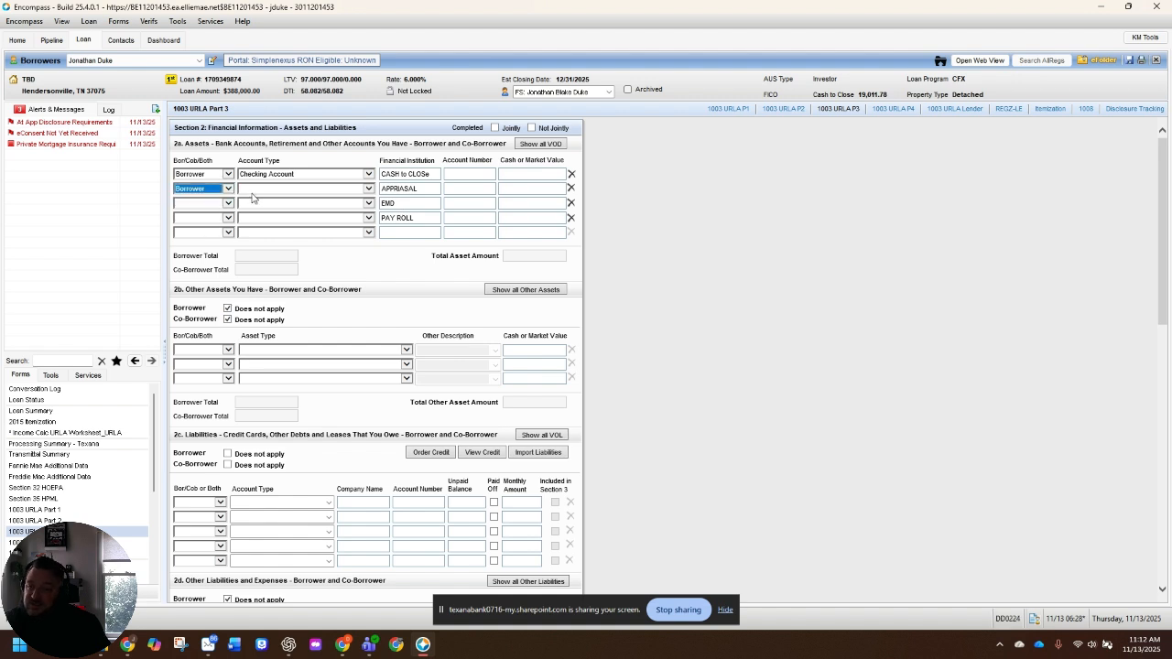
pyautogui.click(255, 190)
pyautogui.click(258, 205)
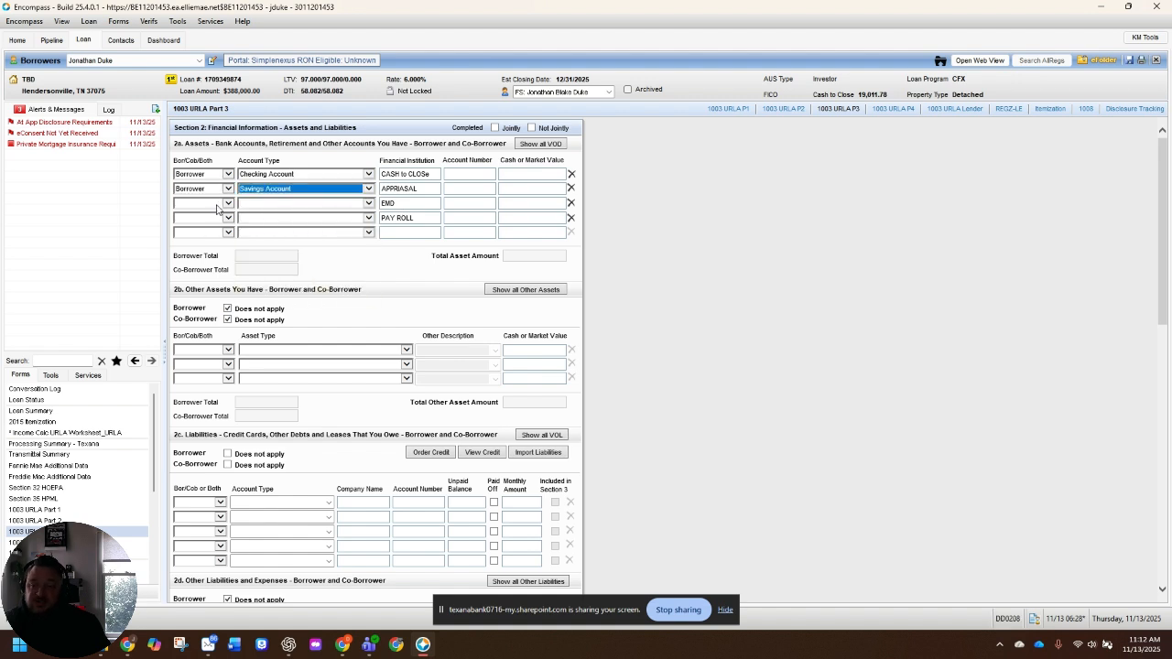
pyautogui.click(216, 203)
pyautogui.click(197, 212)
pyautogui.click(267, 203)
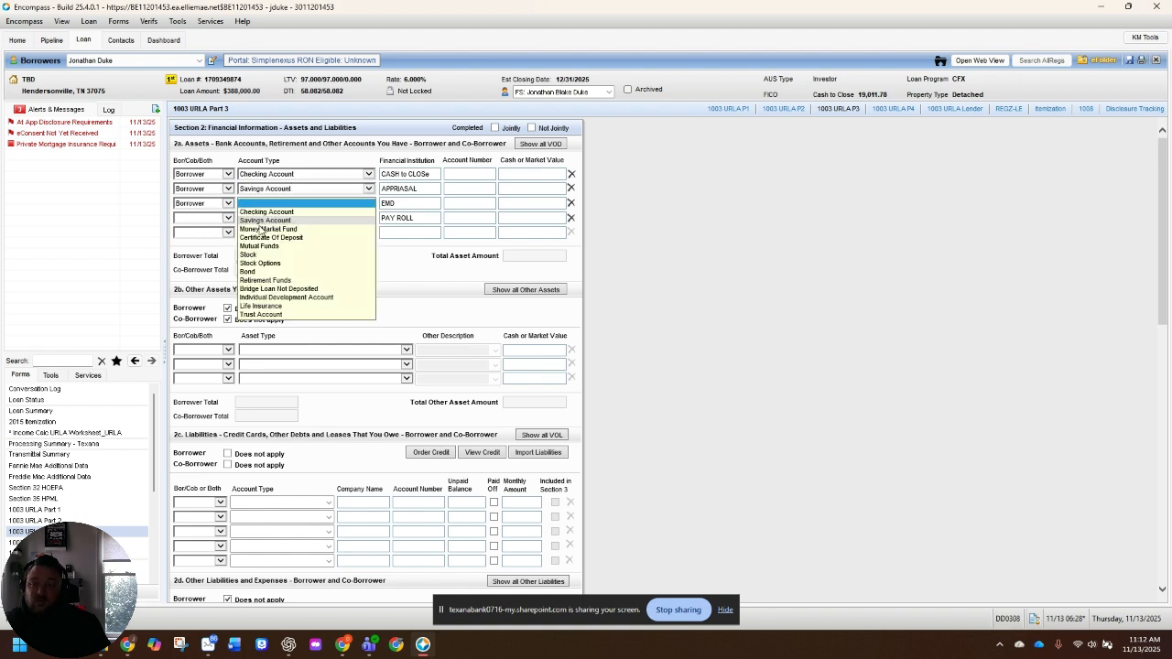
pyautogui.click(262, 247)
pyautogui.click(259, 205)
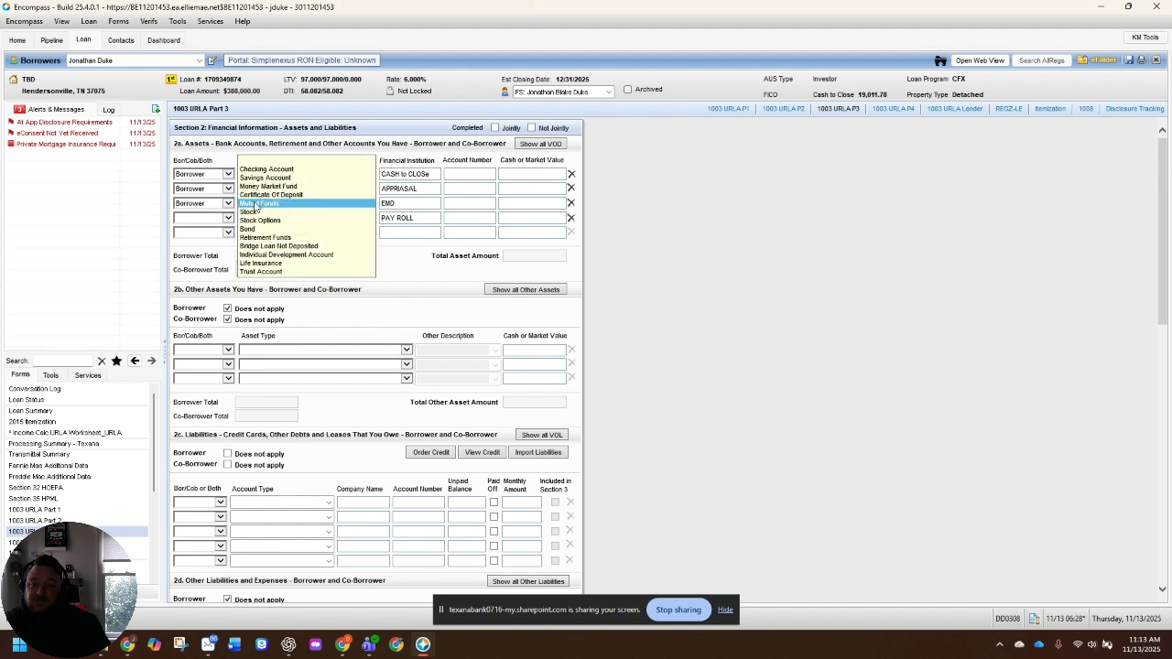
pyautogui.click(268, 186)
# Step: Make the fourth asset a Borrower Checking Account
pyautogui.click(228, 217)
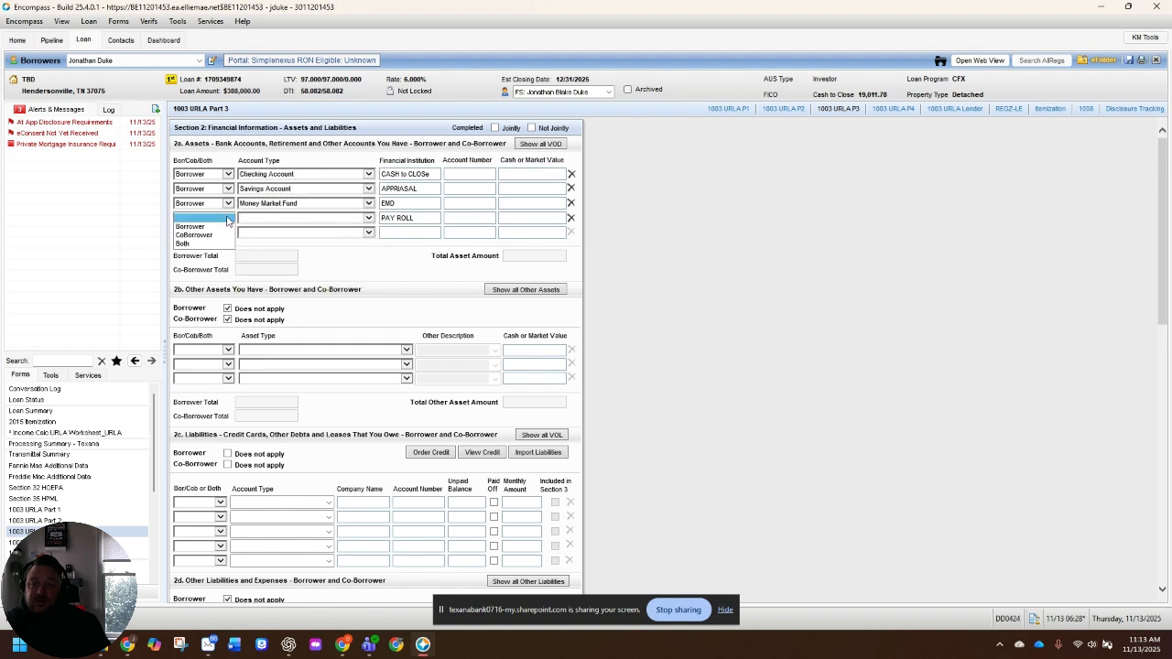
pyautogui.click(224, 227)
pyautogui.click(294, 220)
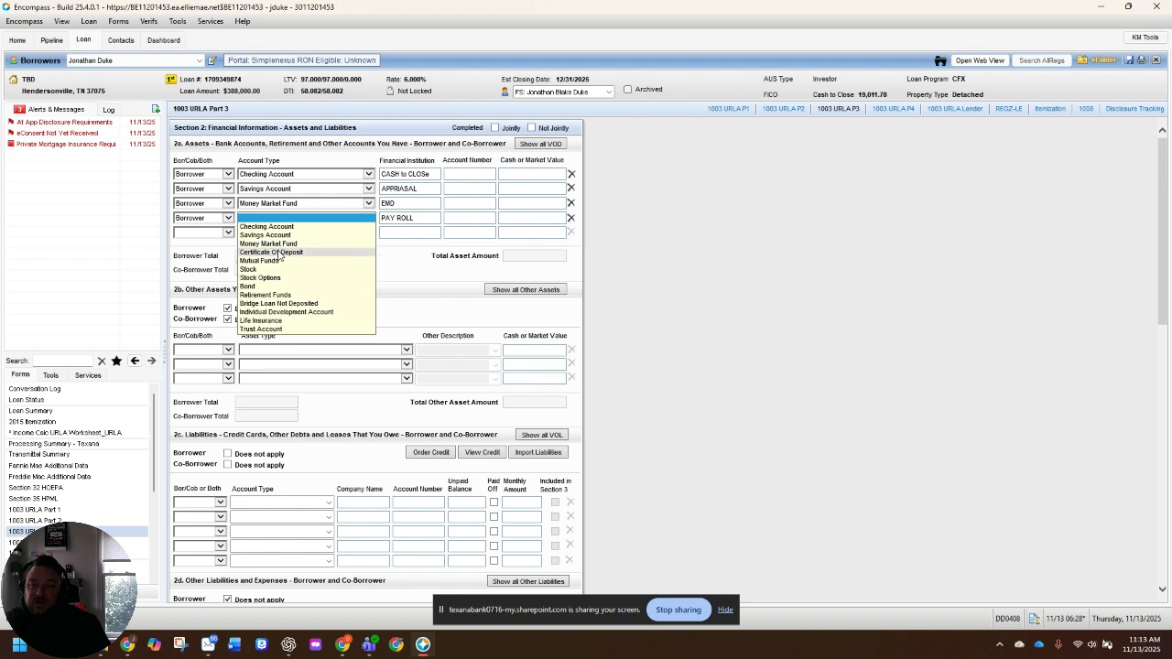
pyautogui.click(269, 226)
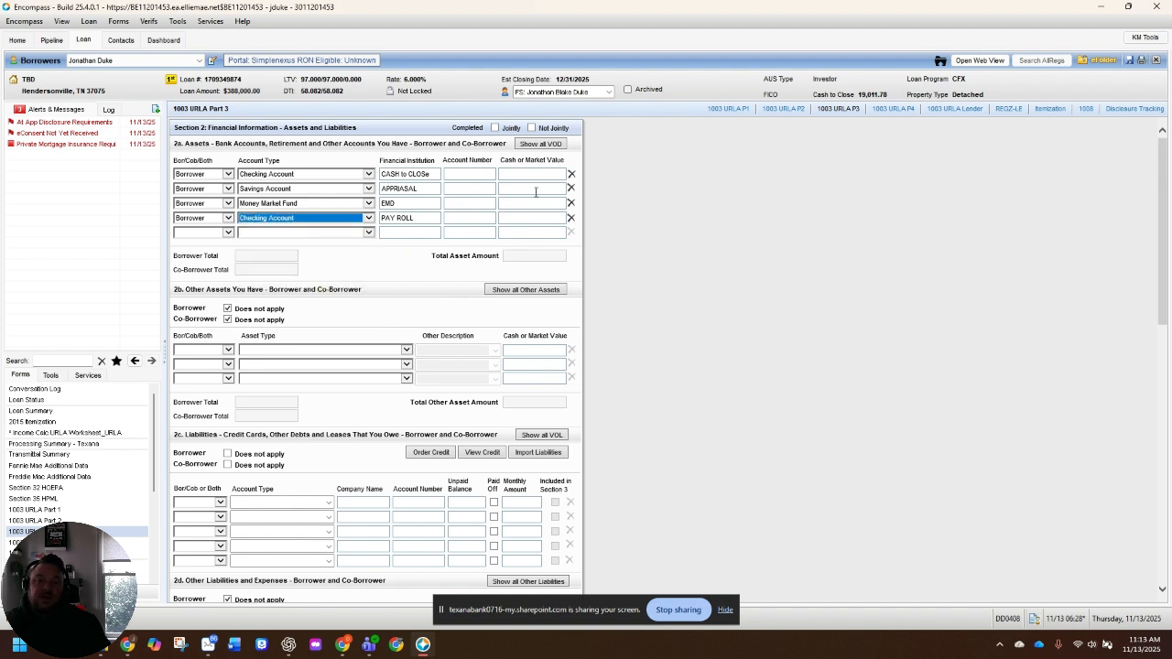
pyautogui.click(480, 173)
# Step: Enter the account numbers for all four asset rows
pyautogui.write('123456789')
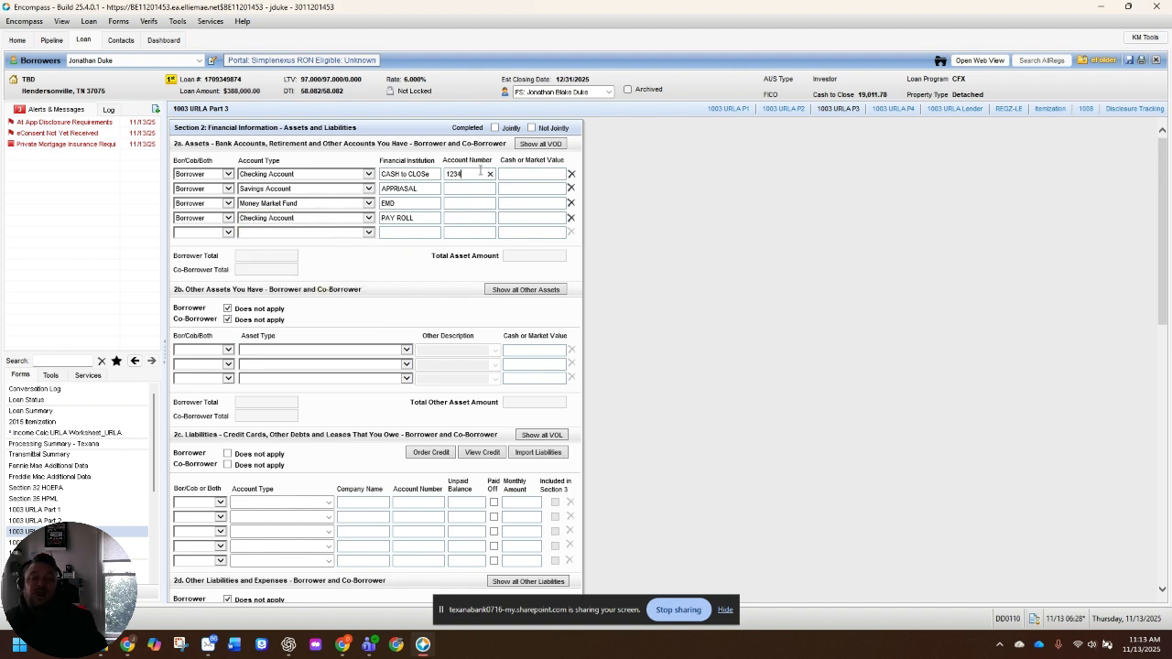
pyautogui.press('Tab')
pyautogui.press('Tab')
pyautogui.press('Tab')
pyautogui.press('Tab')
pyautogui.press('Tab')
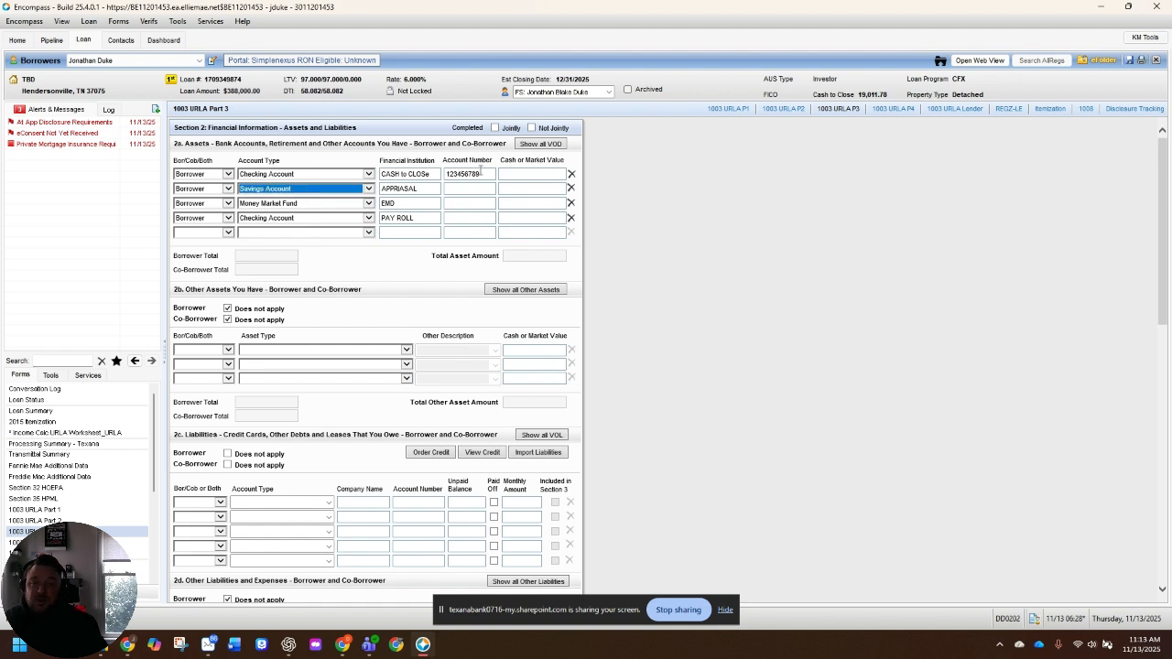
pyautogui.write('12345687')
pyautogui.press('Tab')
pyautogui.press('Tab')
pyautogui.press('Tab')
pyautogui.press('Tab')
pyautogui.press('Tab')
pyautogui.write('2314568979')
pyautogui.press('Tab')
pyautogui.press('Tab')
pyautogui.press('Tab')
pyautogui.press('Tab')
pyautogui.write('123456897')
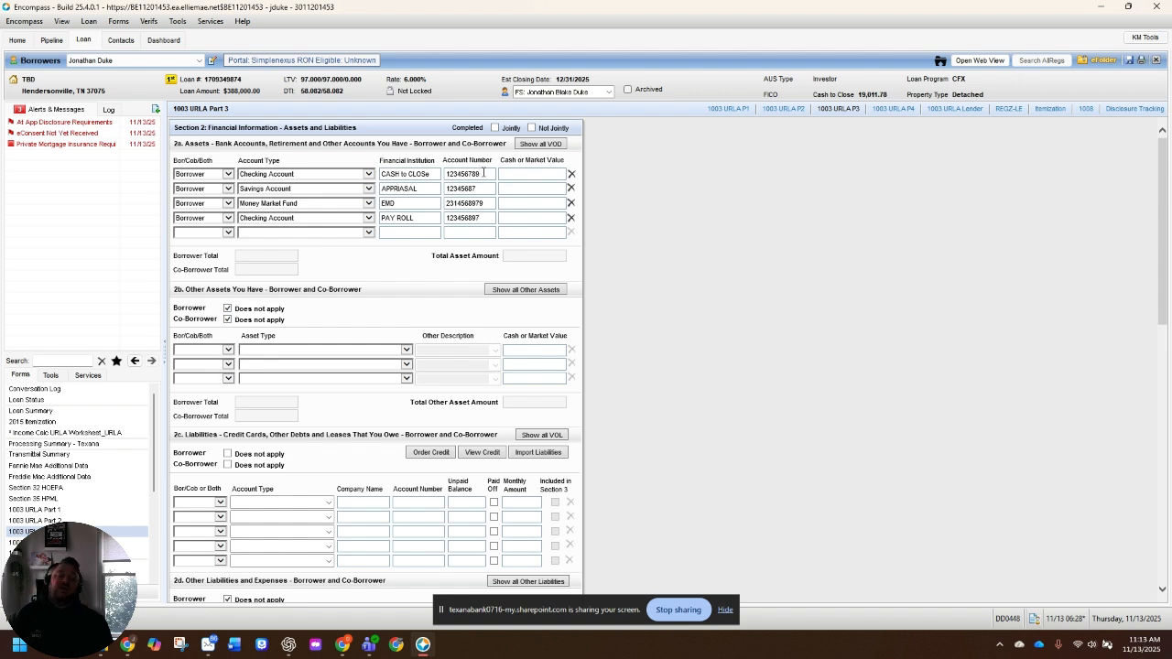
# Step: Enter cash values of 2,500, 3,700, 100 and 3,500 for the four assets
pyautogui.click(523, 176)
pyautogui.write('2,')
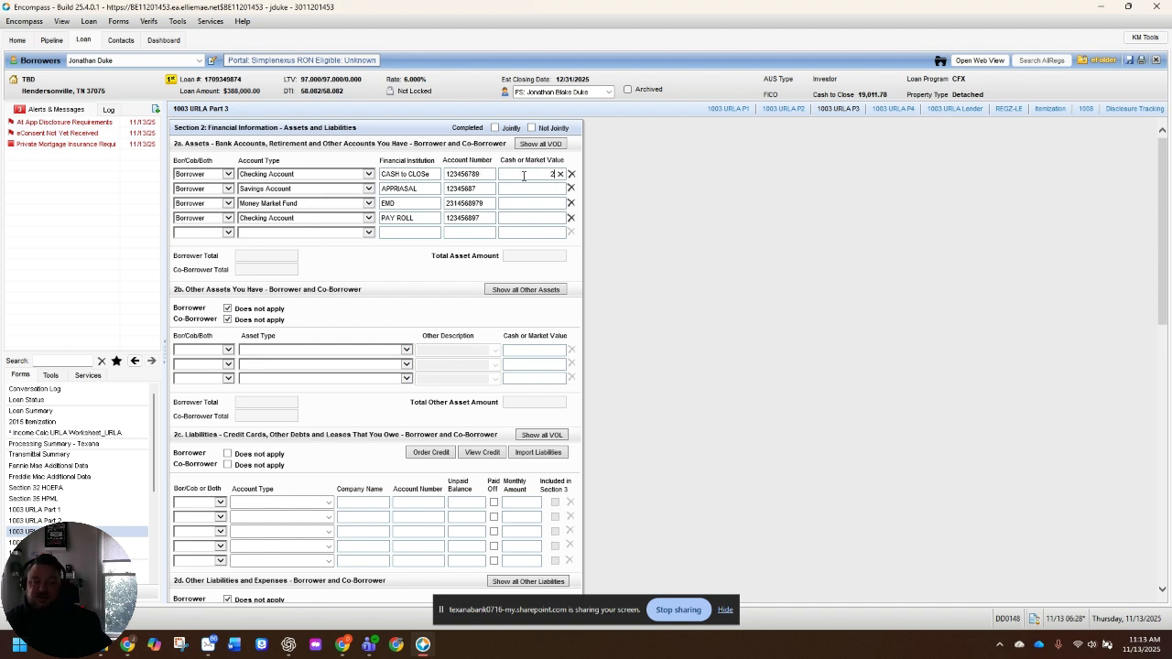
pyautogui.write('500')
pyautogui.press('Tab')
pyautogui.press('Tab')
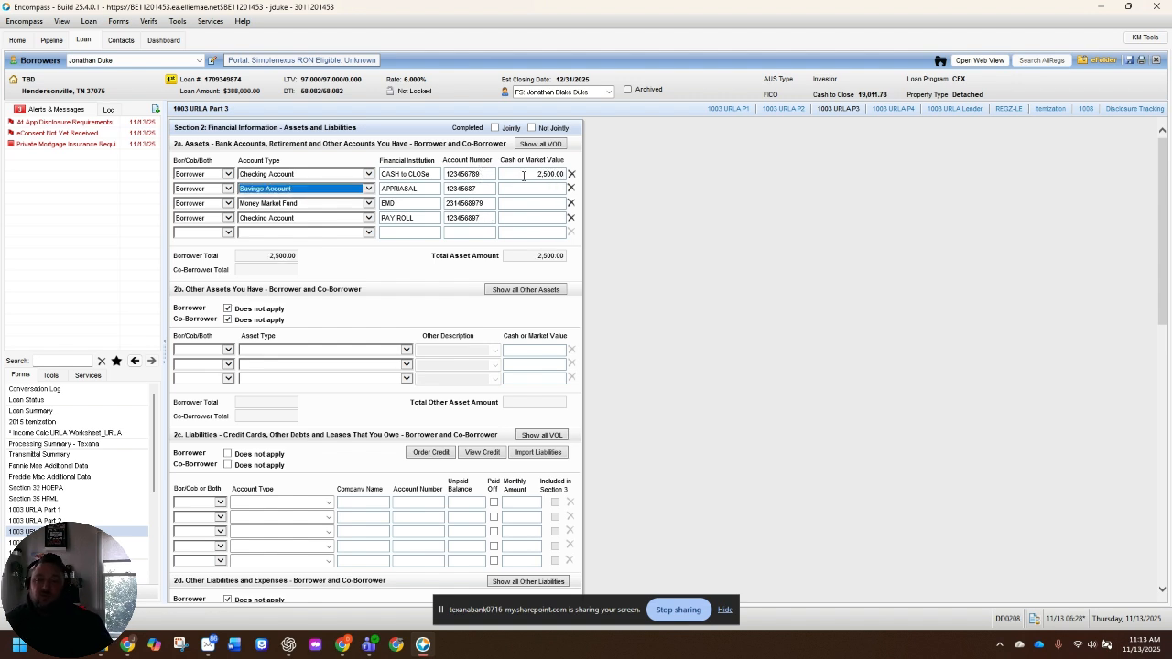
pyautogui.click(538, 189)
pyautogui.write('3700')
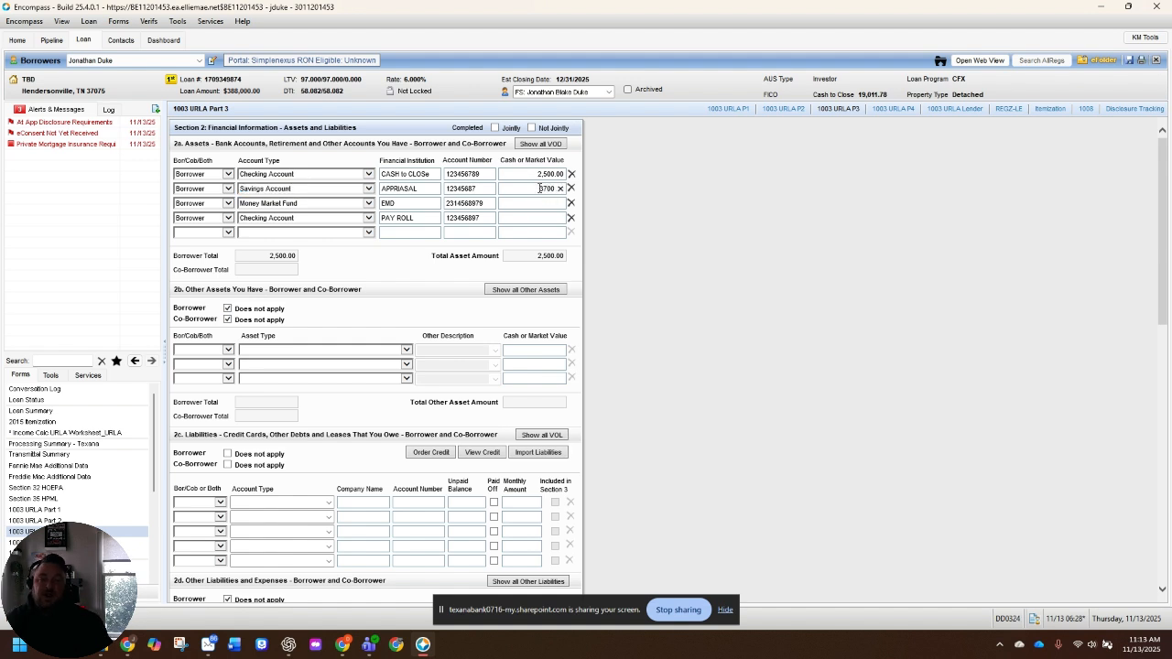
pyautogui.press('Tab')
pyautogui.click(543, 203)
pyautogui.write('1')
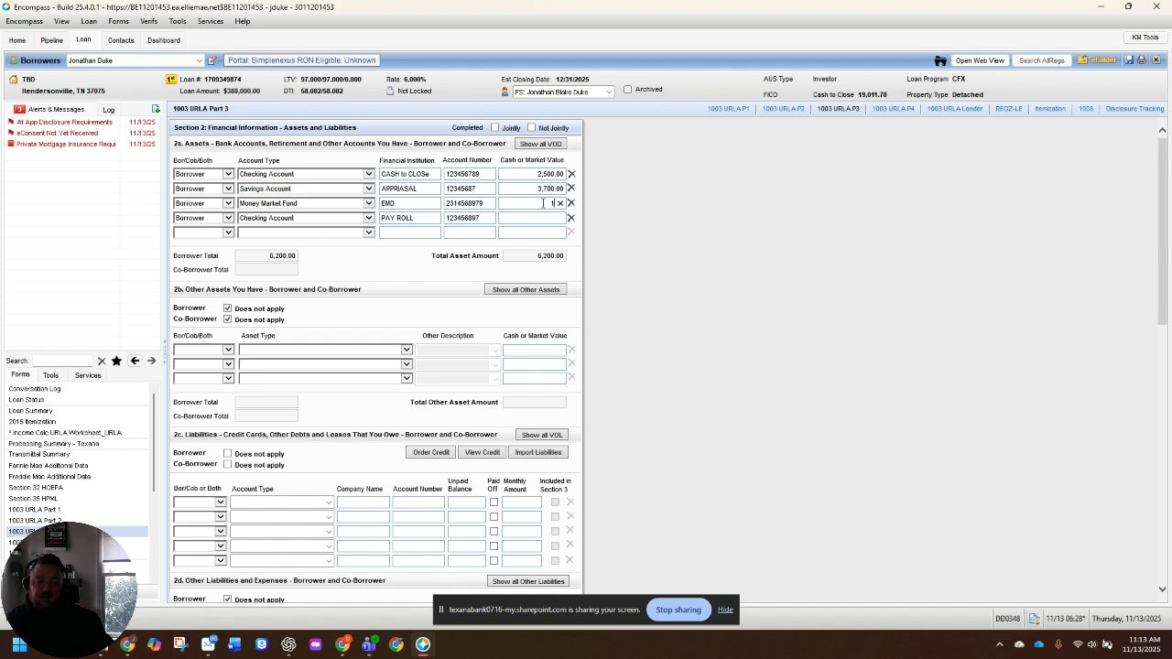
pyautogui.write('00')
pyautogui.press('Tab')
pyautogui.click(536, 217)
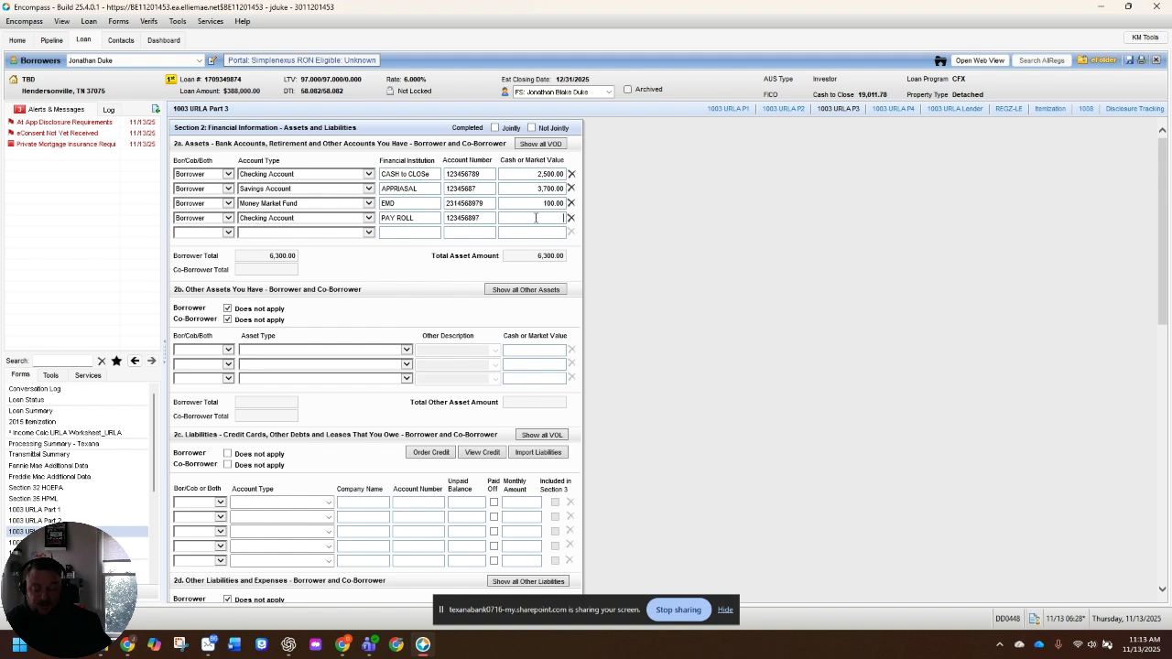
pyautogui.write('3,500')
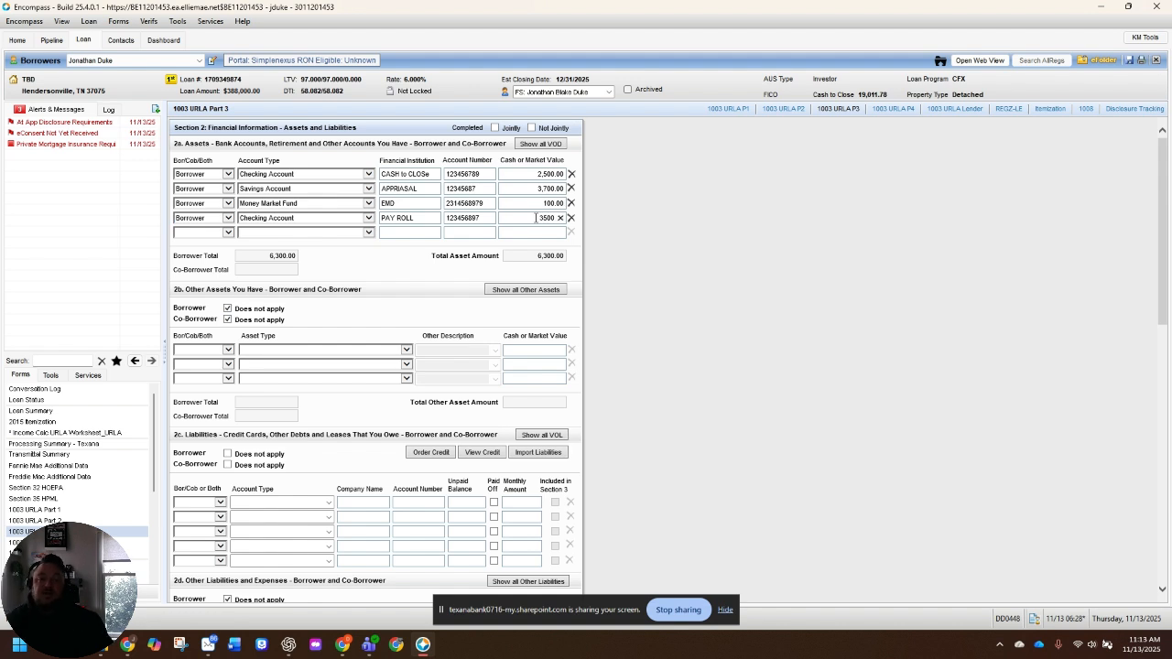
pyautogui.click(689, 225)
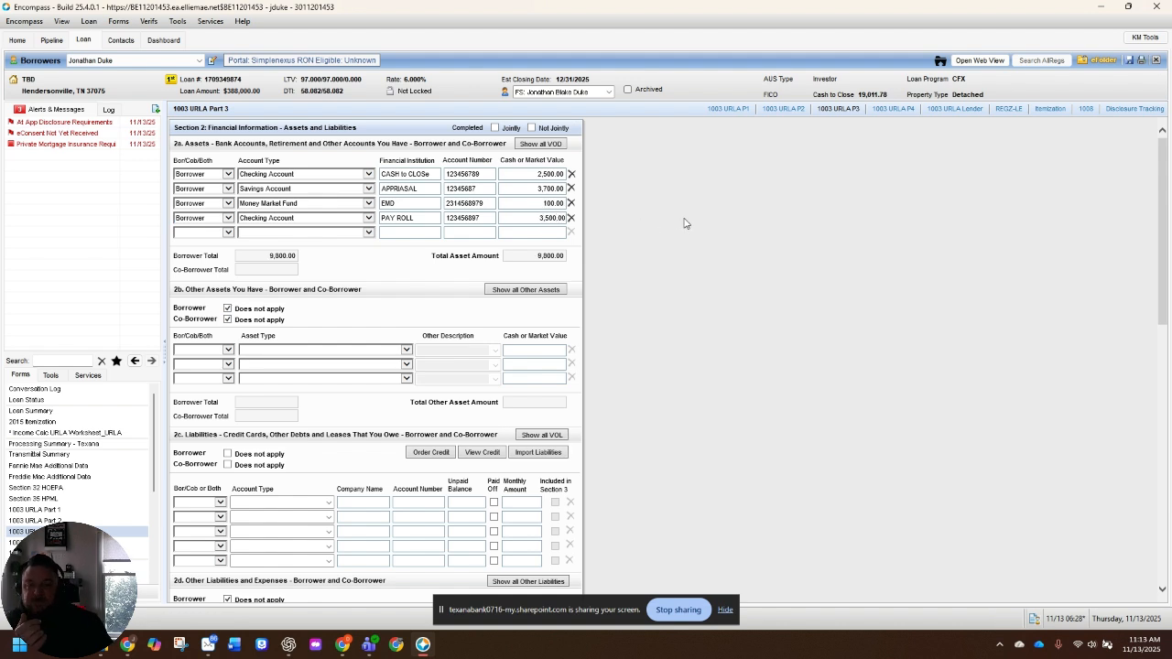
pyautogui.click(541, 203)
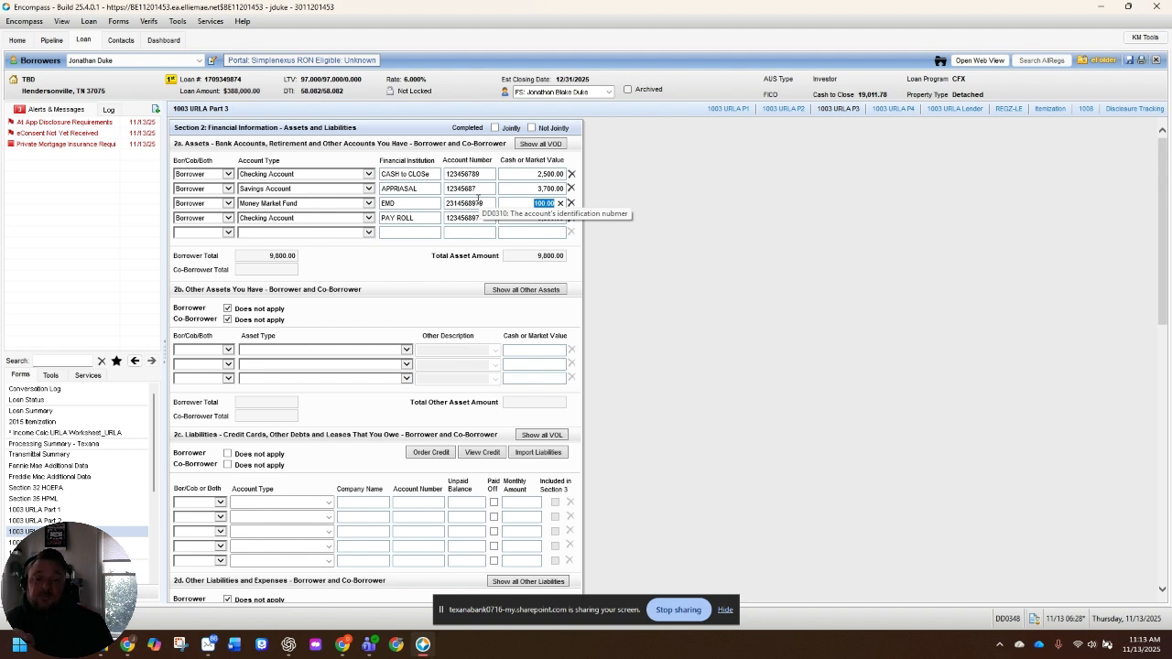
pyautogui.click(534, 202)
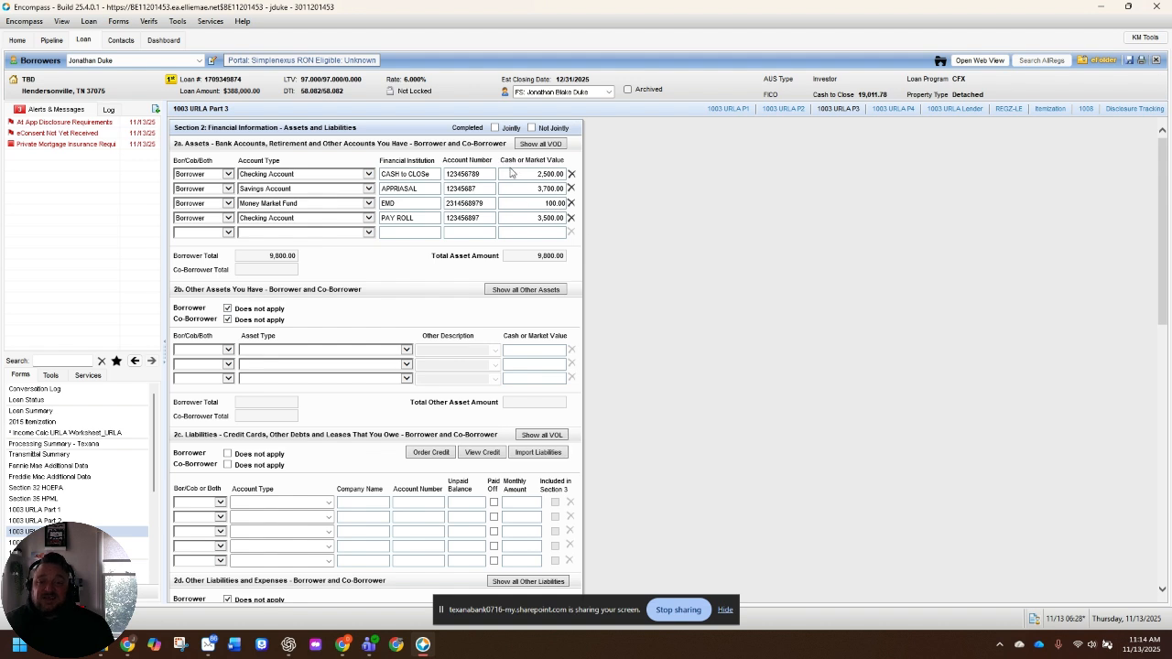
pyautogui.click(540, 174)
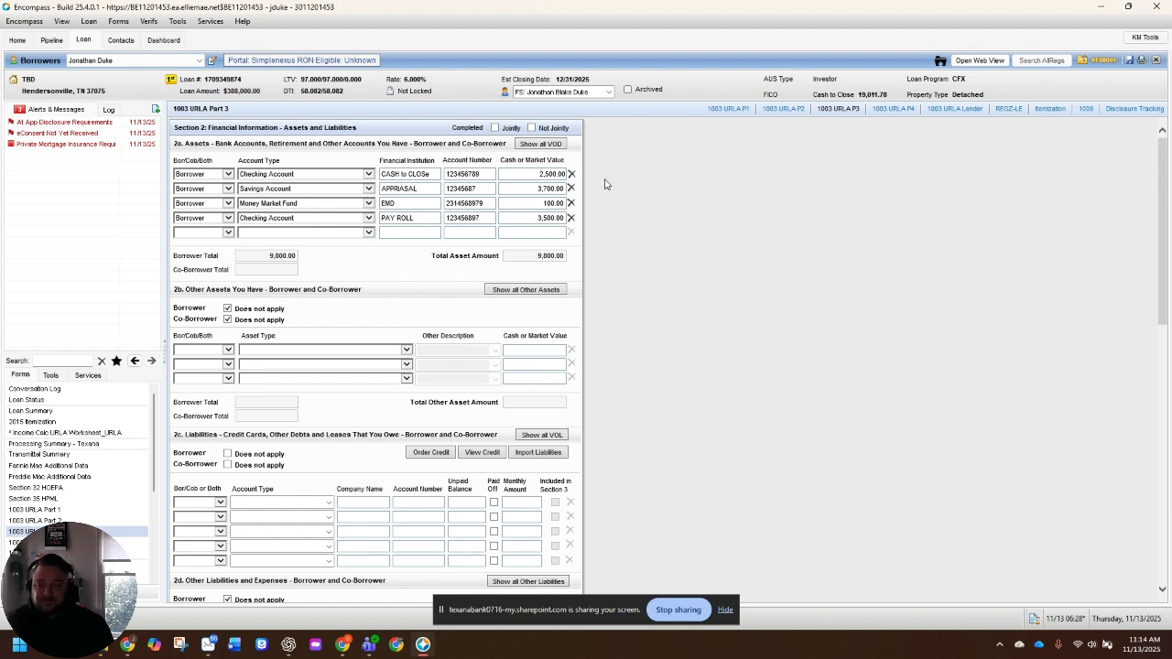
# Step: Add a Borrower other asset of type Proceeds From Sale Of Non Real Estate Asset
pyautogui.scroll(-2, 604, 184)
pyautogui.scroll(-2, 604, 185)
pyautogui.click(229, 207)
pyautogui.click(190, 213)
pyautogui.click(298, 206)
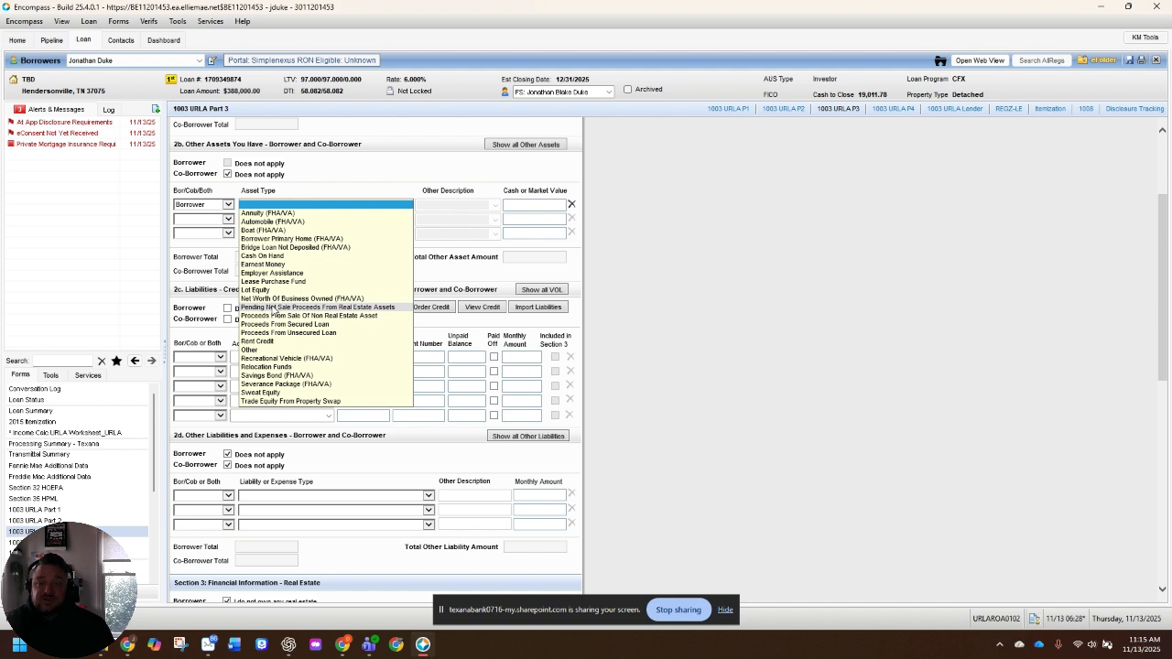
pyautogui.click(309, 178)
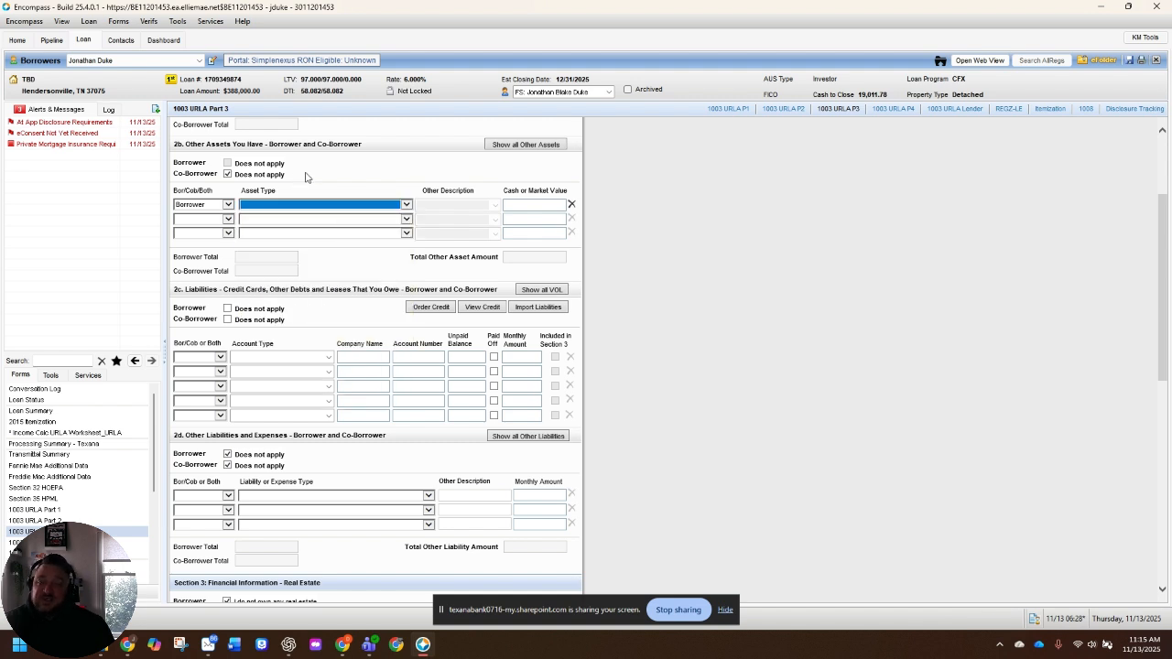
pyautogui.click(228, 204)
pyautogui.click(261, 203)
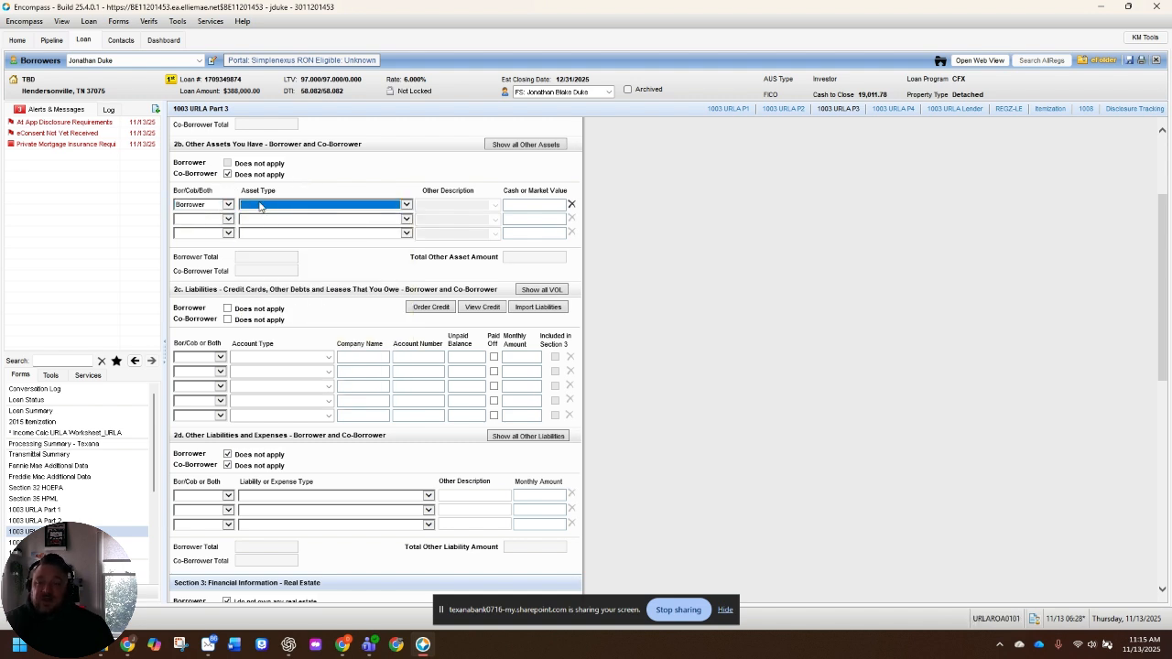
pyautogui.click(263, 206)
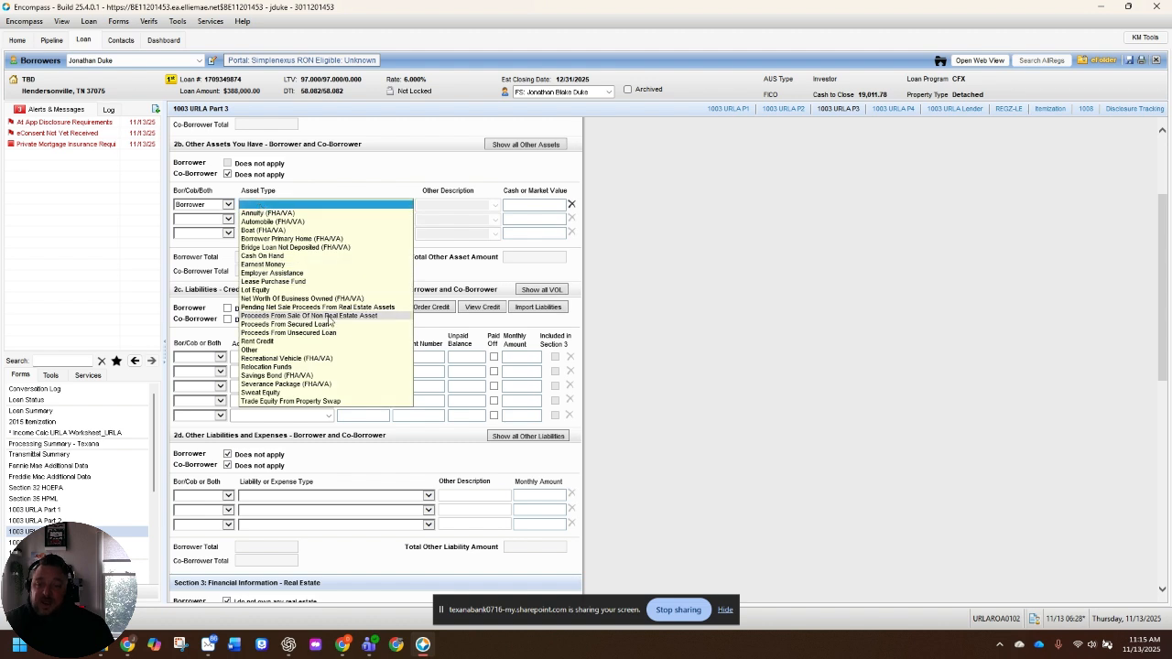
pyautogui.click(330, 317)
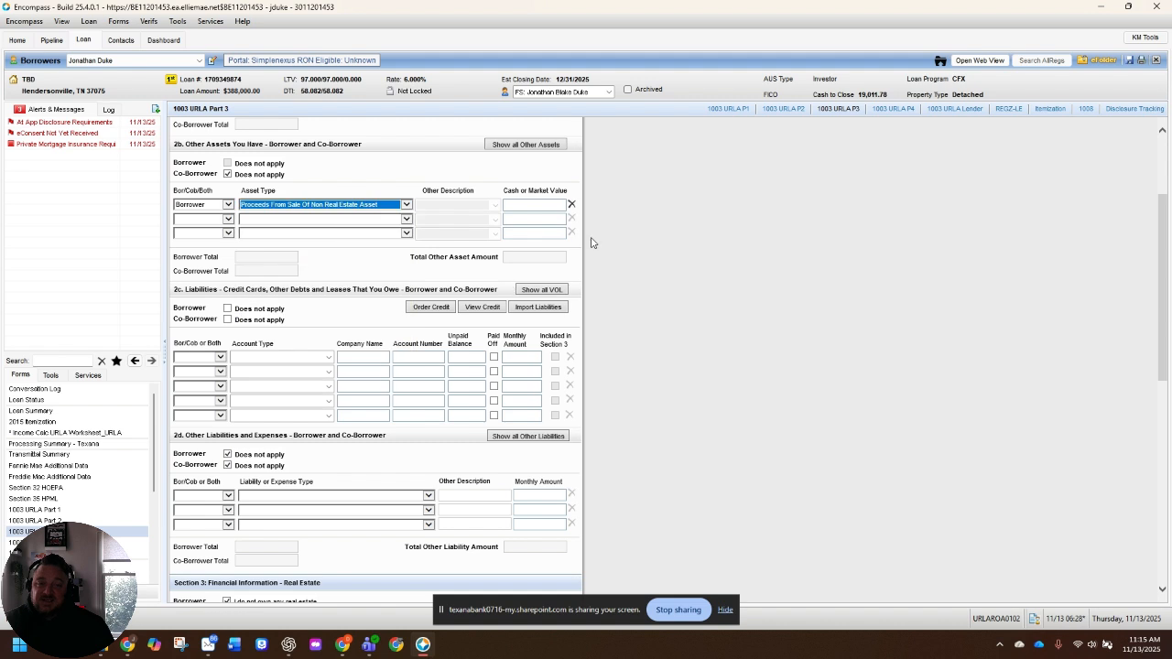
# Step: Give the other asset a 45,000 value, then delete the entry
pyautogui.click(551, 207)
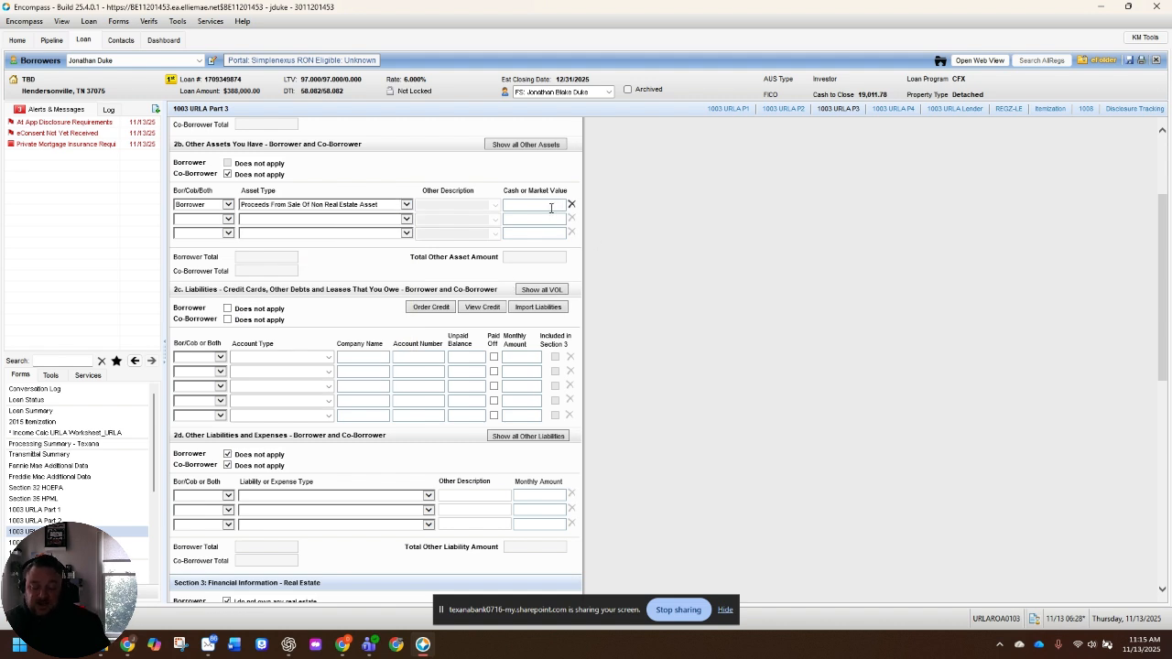
pyautogui.write('45000')
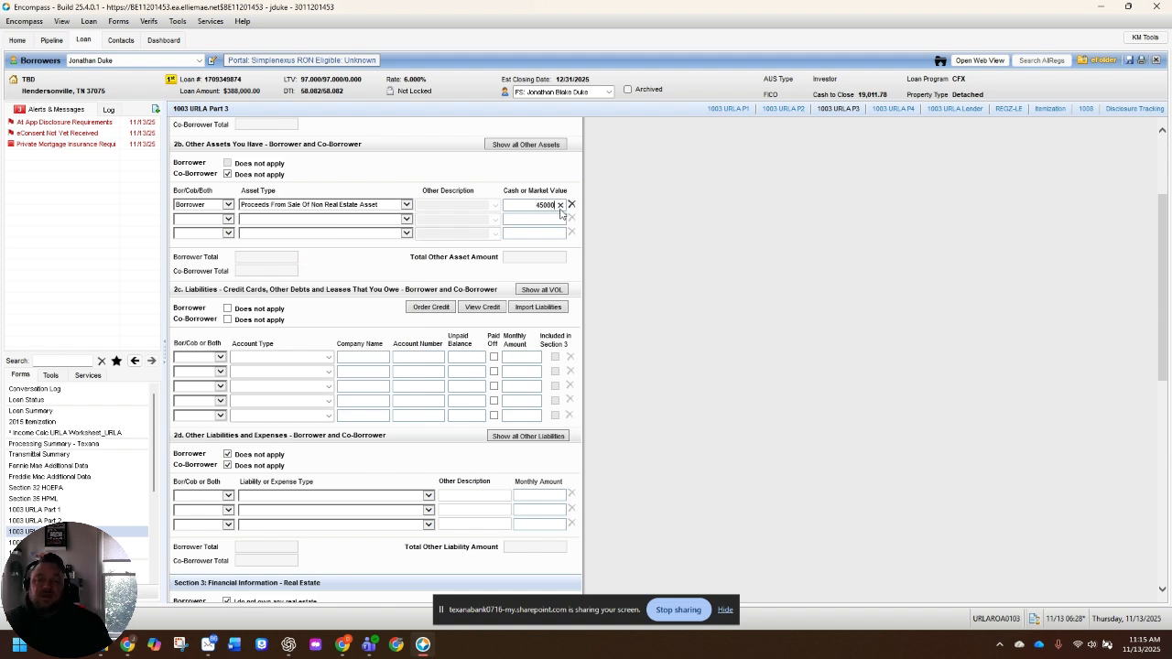
pyautogui.click(661, 214)
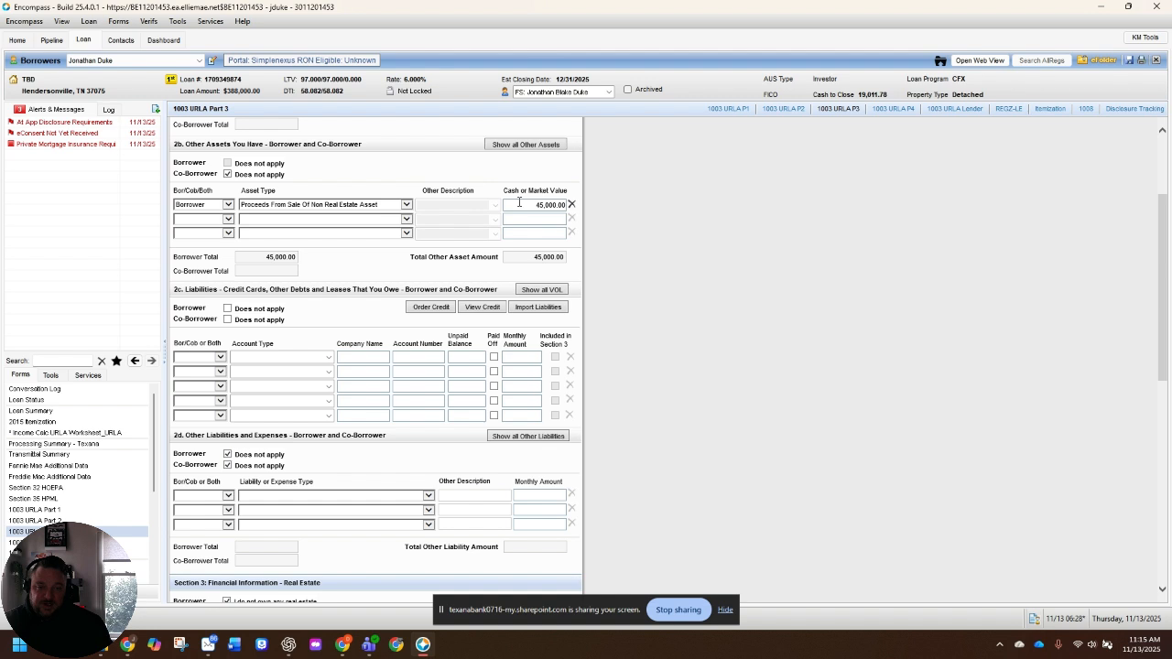
pyautogui.click(571, 204)
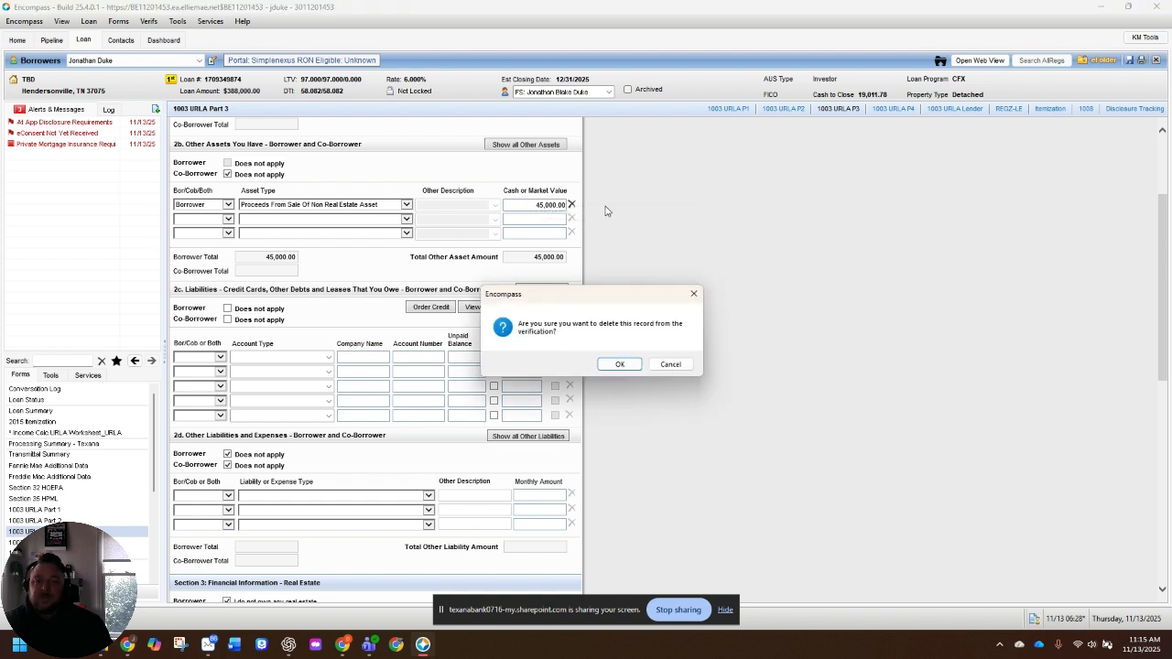
pyautogui.click(628, 367)
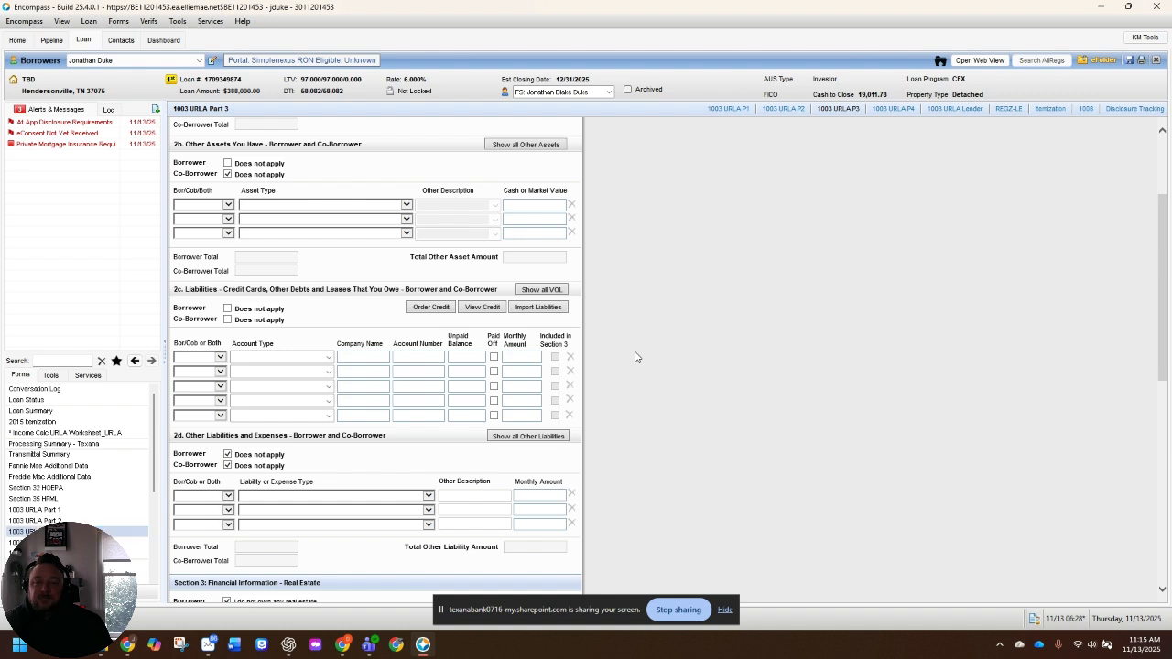
# Step: Try ordering credit, note missing authorization fields 4073 and 4074, then open Loan Summary
pyautogui.scroll(-1, 637, 357)
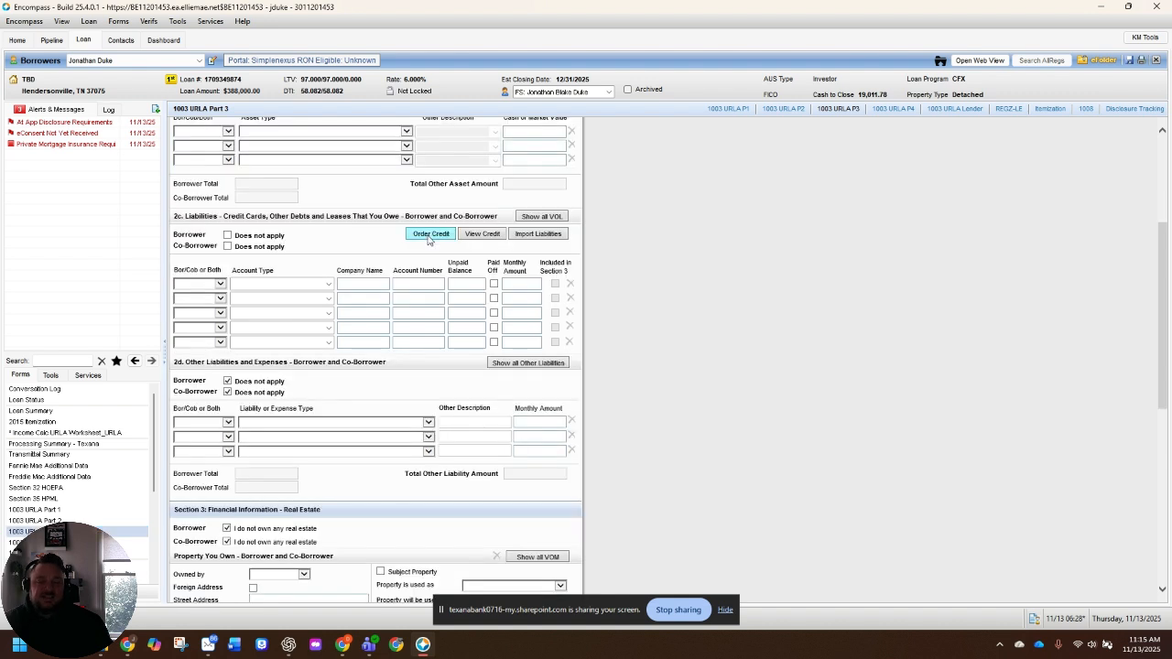
pyautogui.click(429, 236)
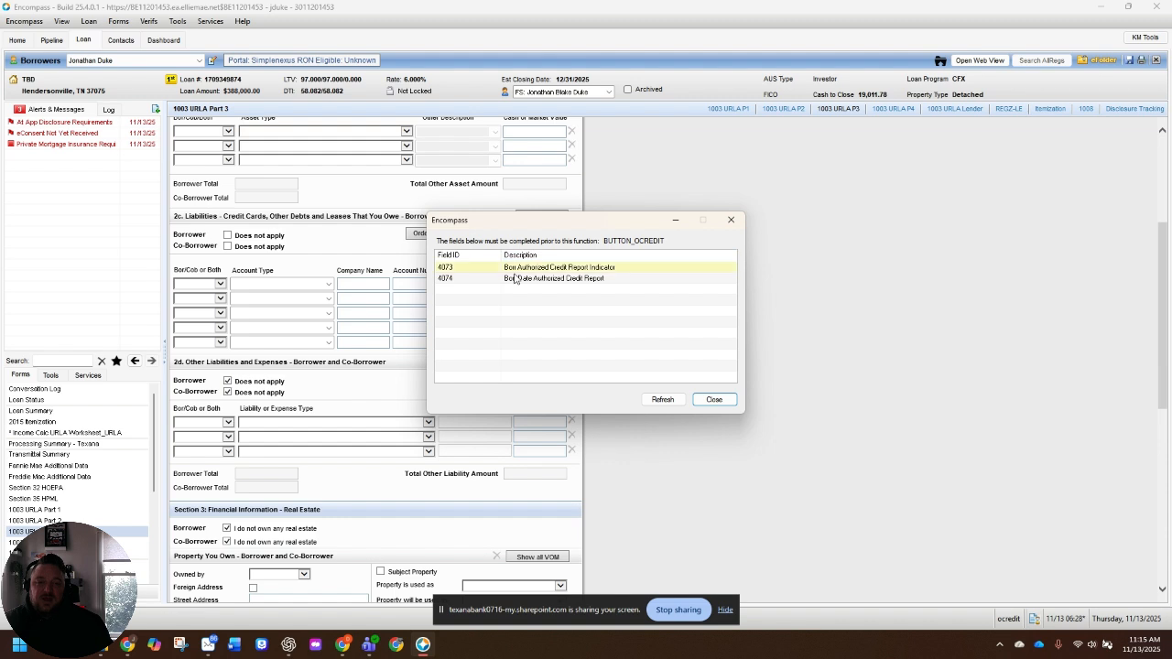
pyautogui.click(730, 220)
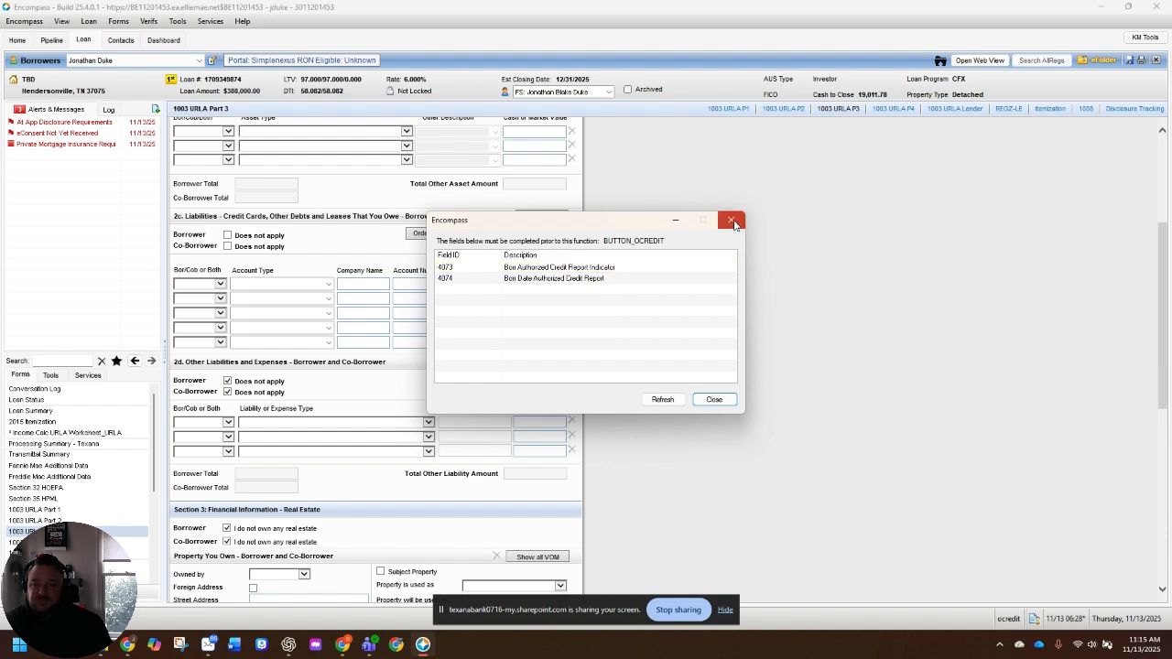
pyautogui.click(37, 412)
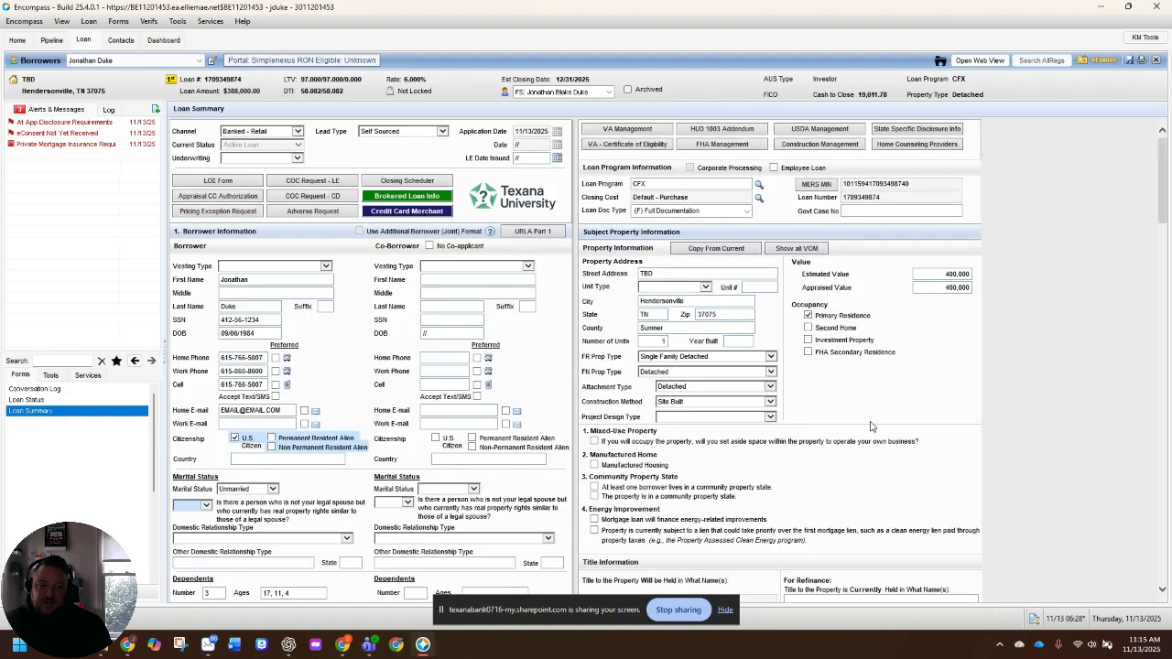
# Step: Mark the credit report authorized on 11/13/2025 by Phone, then return to 1003 URLA Part 3
pyautogui.scroll(-15, 1040, 383)
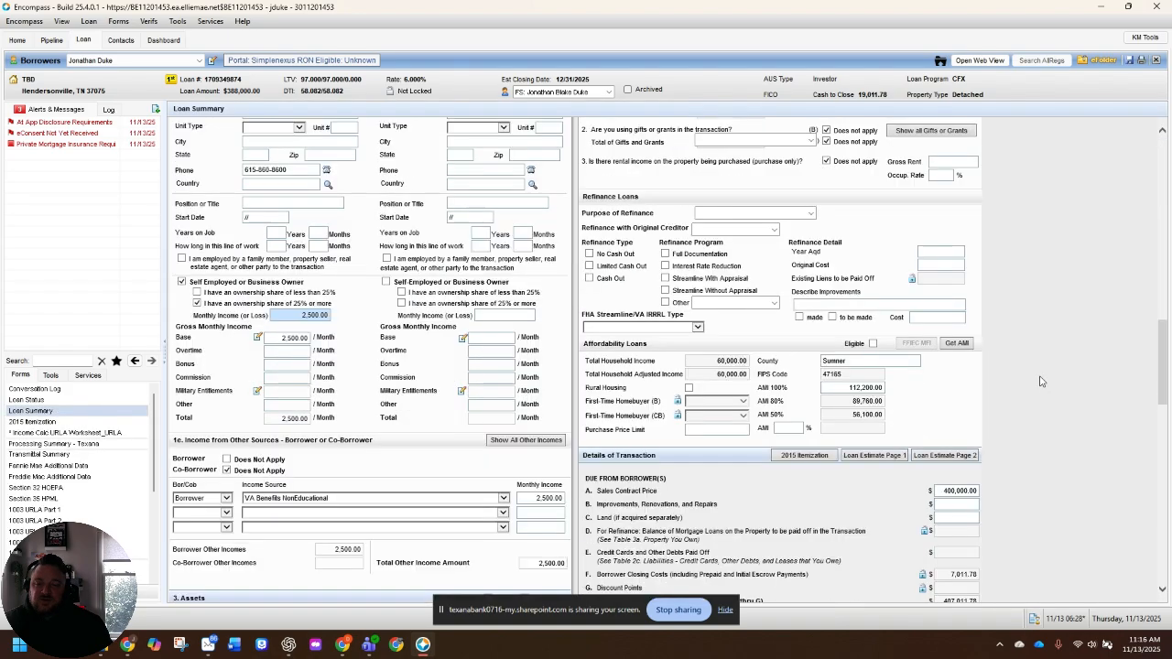
pyautogui.scroll(-5, 1040, 383)
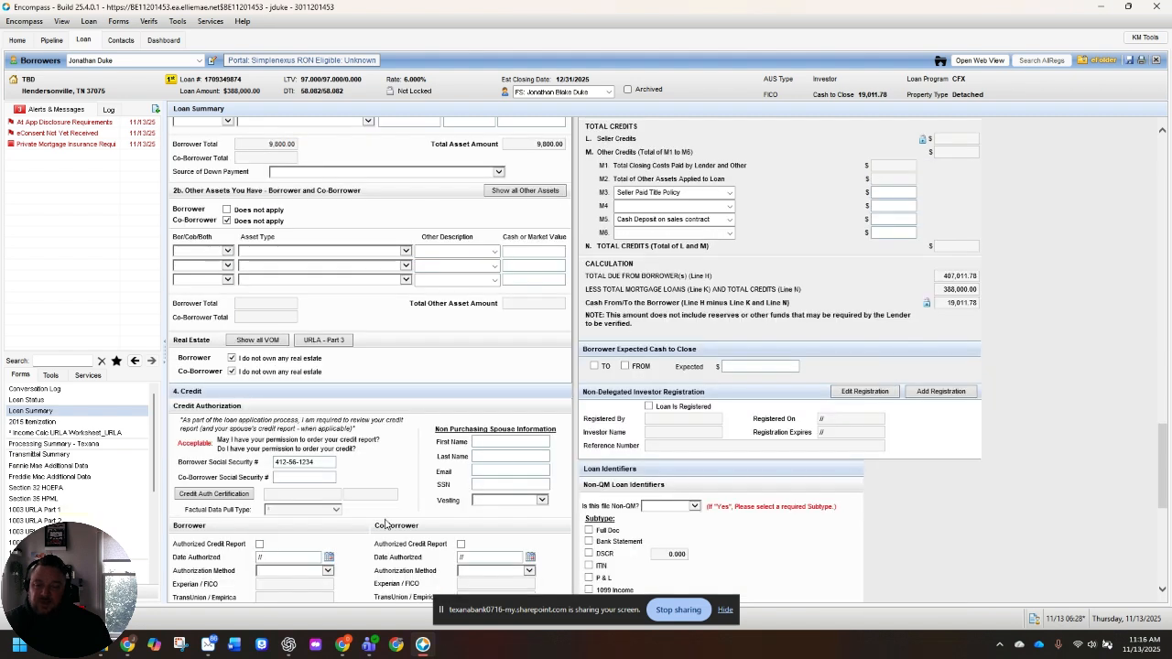
pyautogui.scroll(-3, 275, 439)
pyautogui.click(260, 327)
pyautogui.click(330, 340)
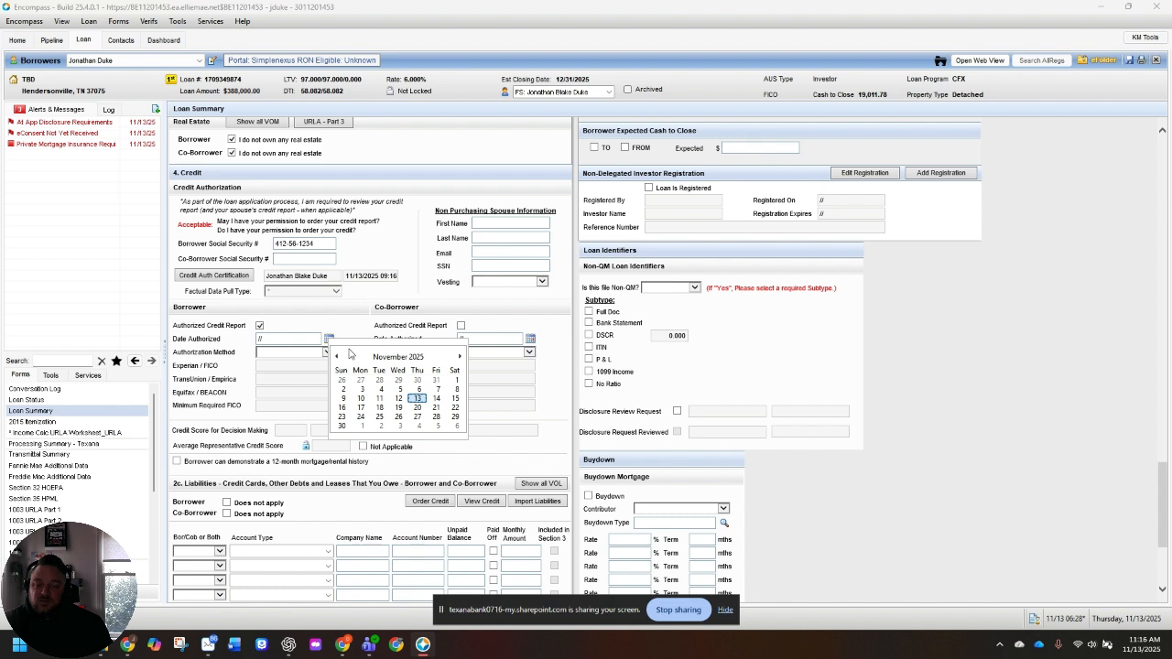
pyautogui.click(418, 399)
pyautogui.click(322, 352)
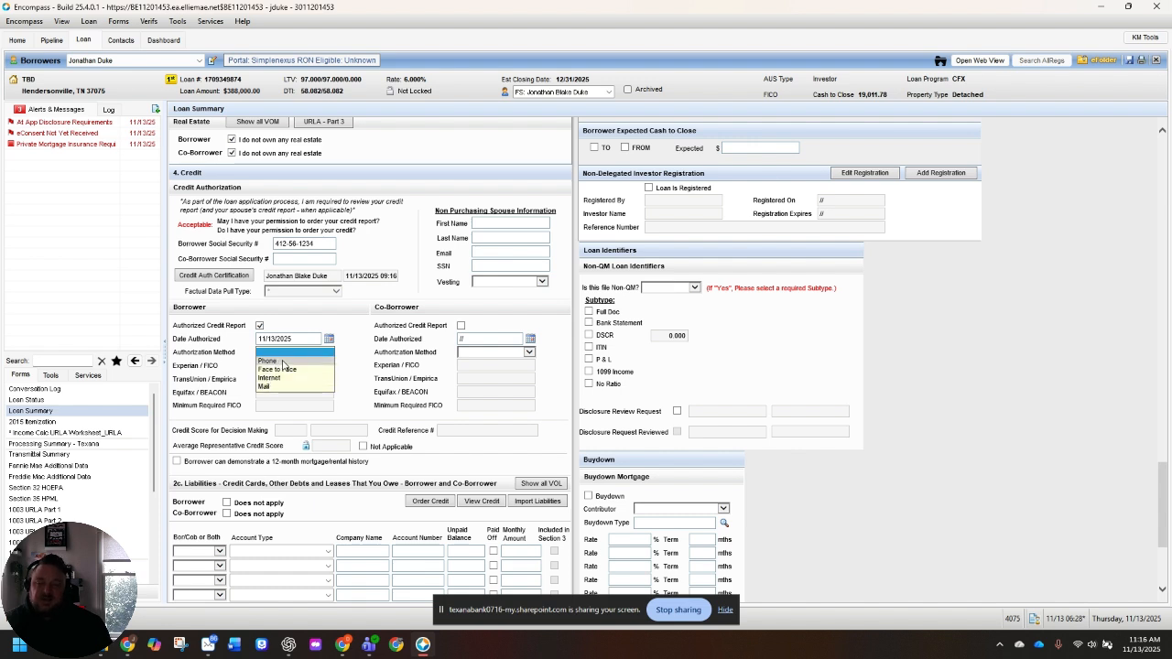
pyautogui.click(275, 361)
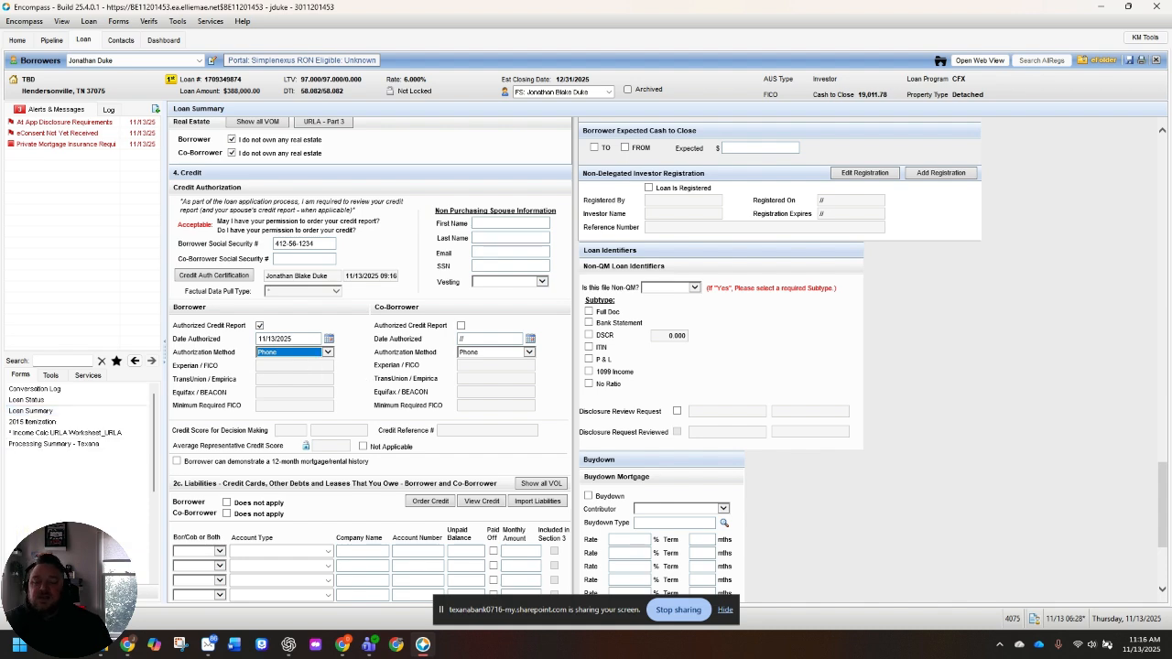
pyautogui.click(32, 531)
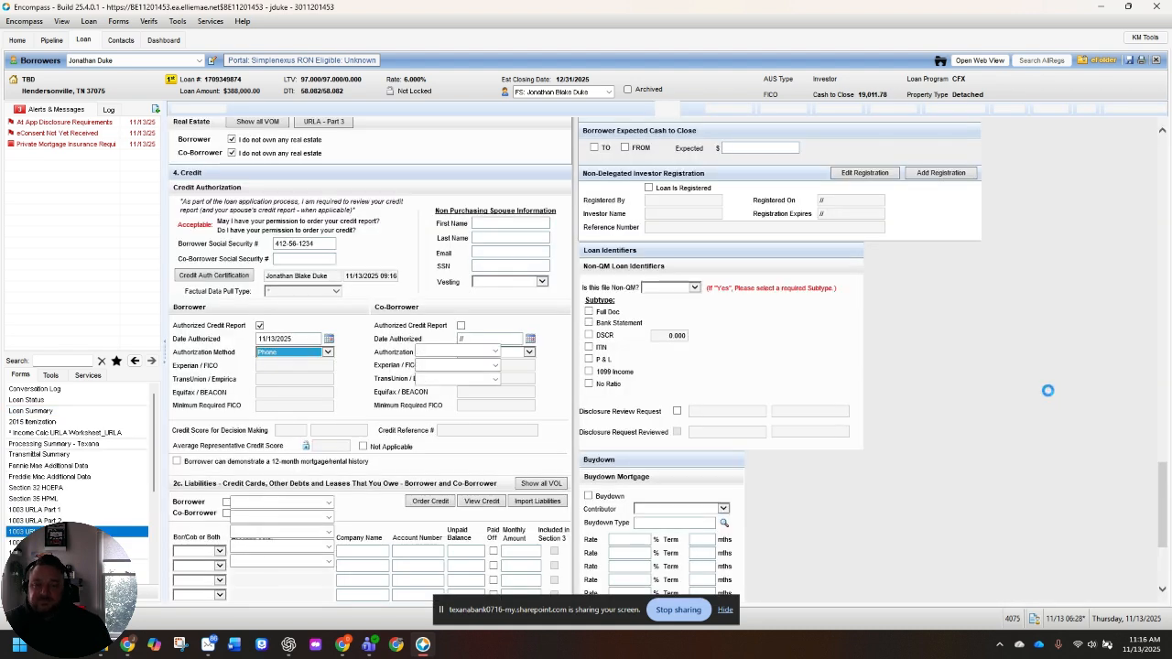
pyautogui.click(453, 455)
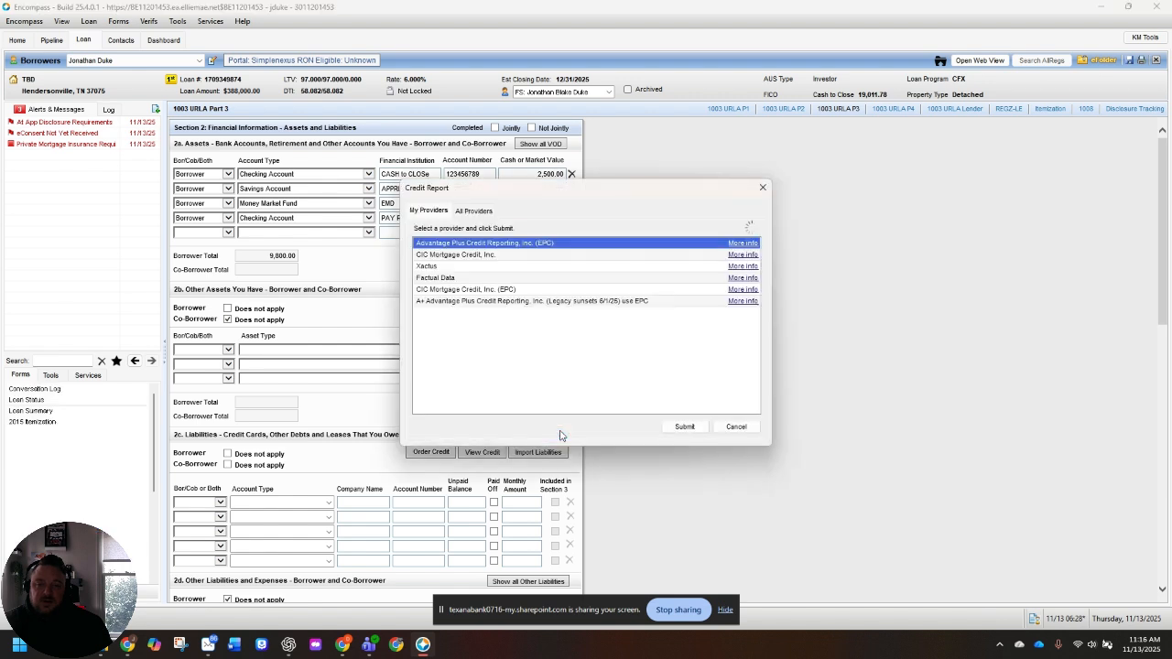
pyautogui.click(466, 338)
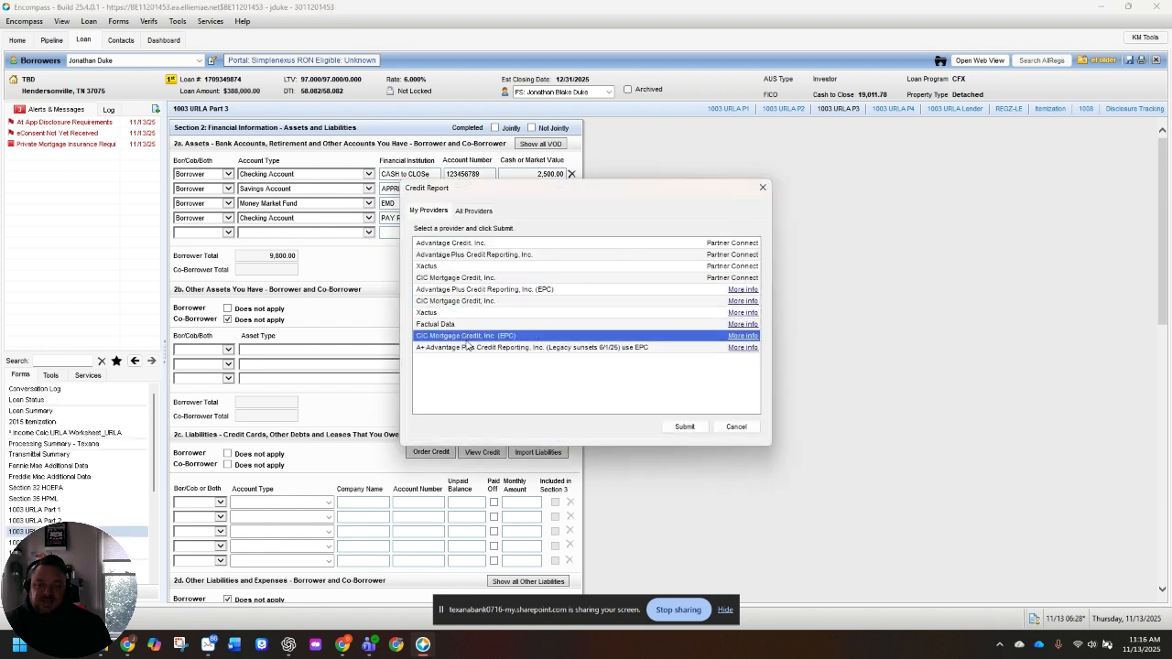
pyautogui.click(735, 427)
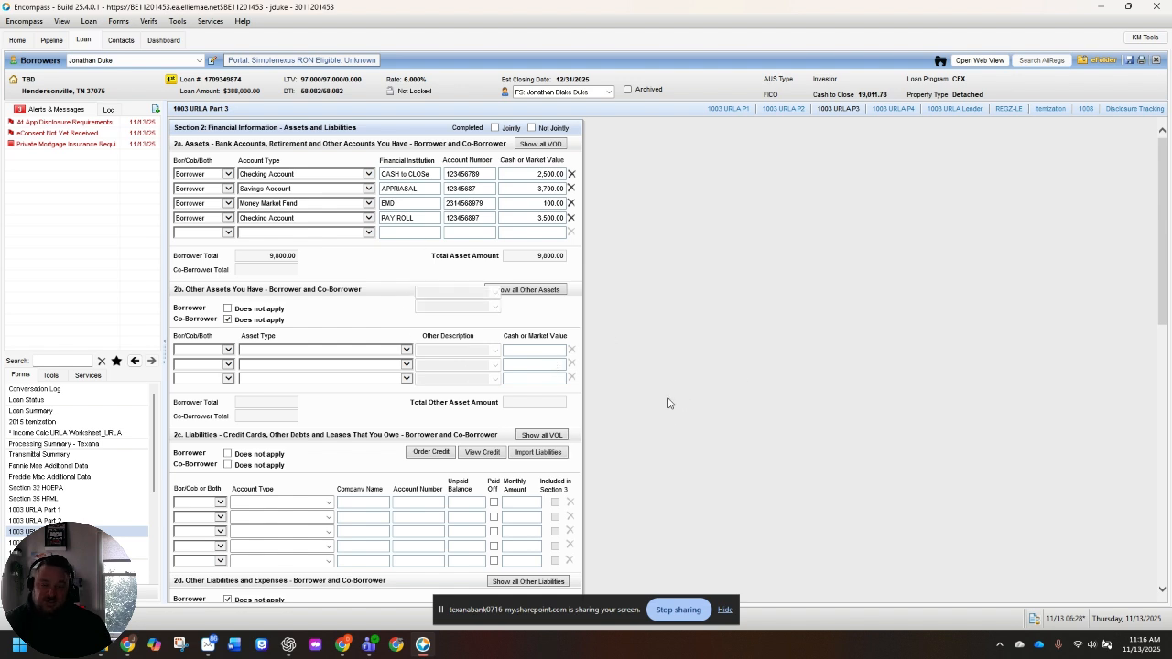
pyautogui.scroll(-5, 668, 403)
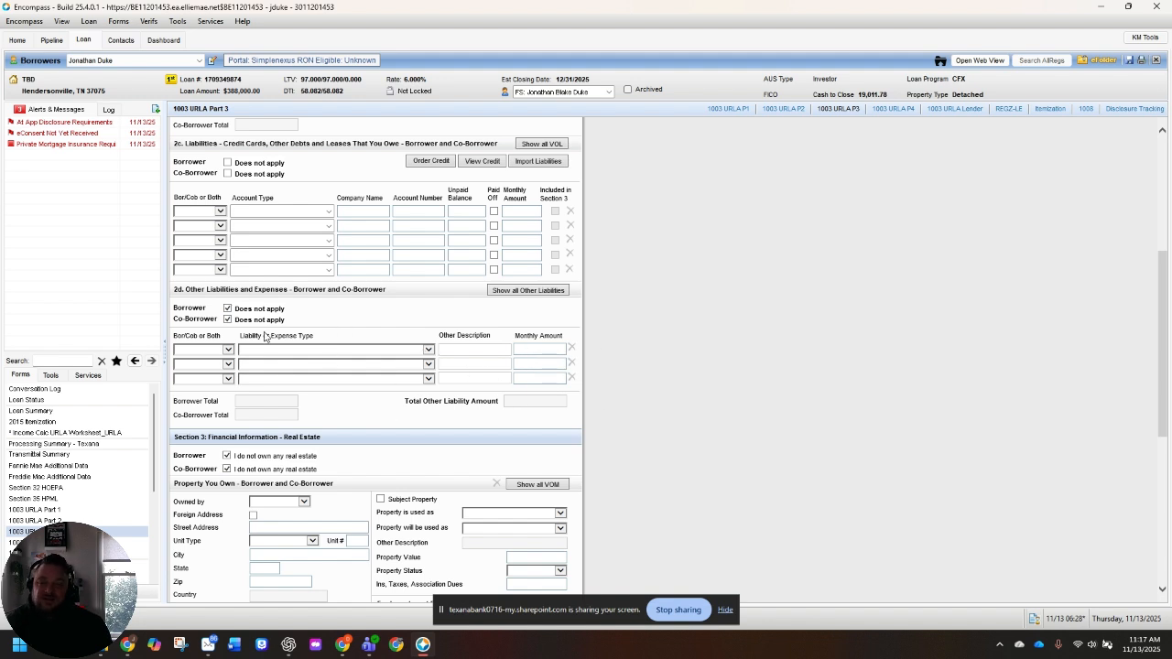
pyautogui.scroll(-8, 692, 402)
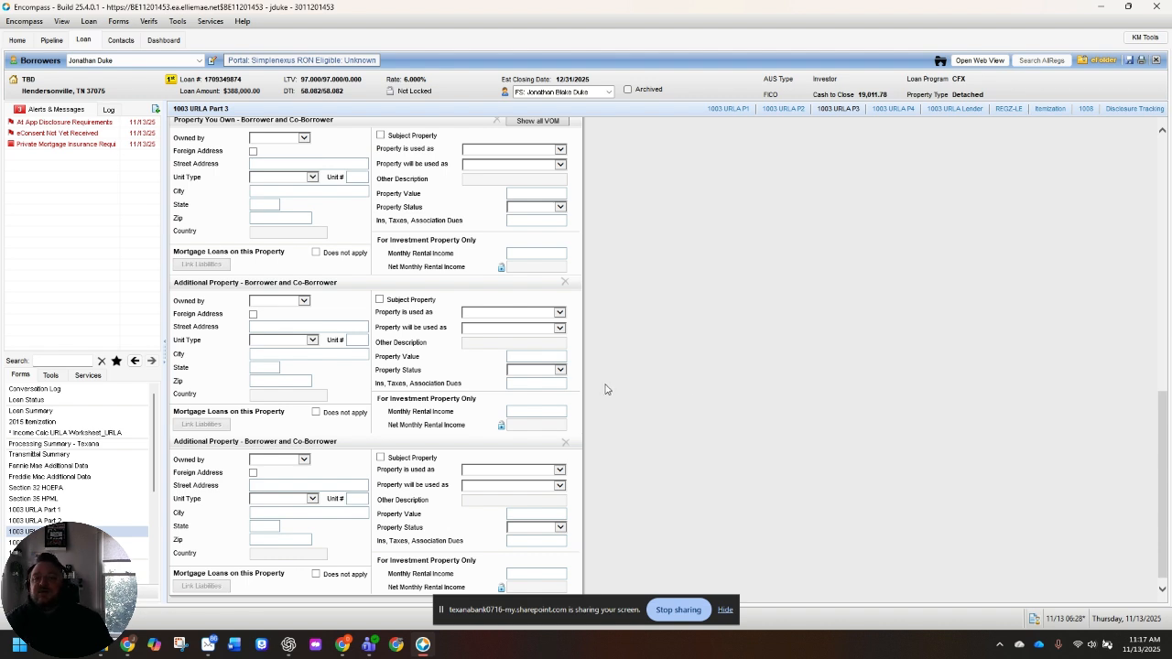
pyautogui.scroll(3, 249, 280)
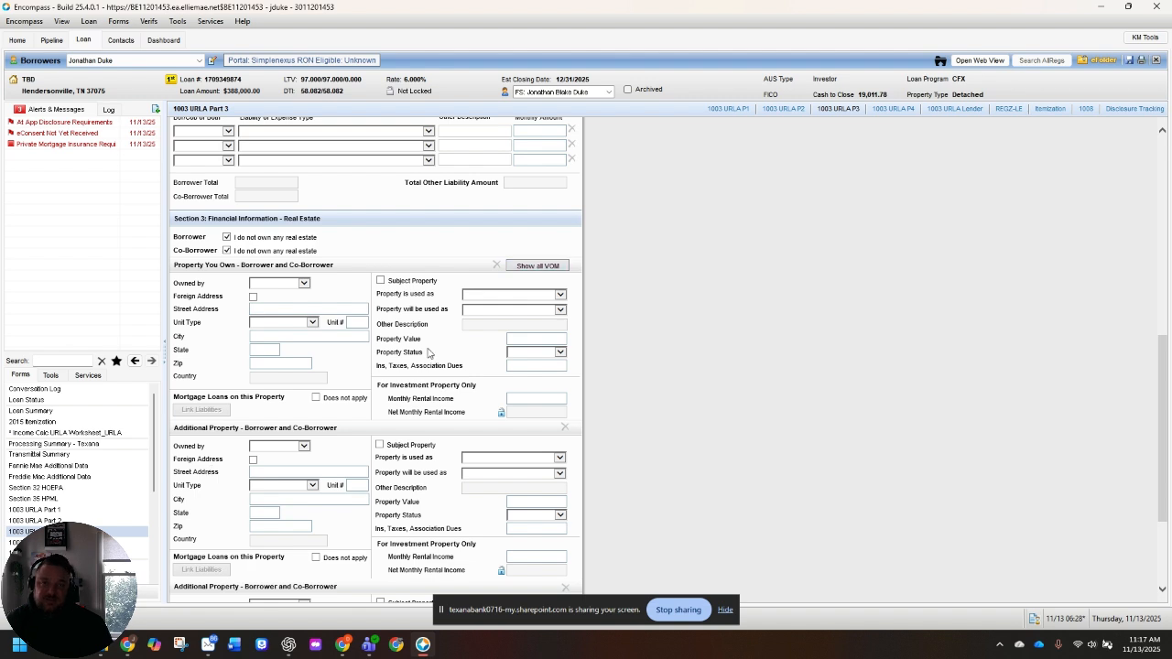
pyautogui.scroll(-3, 427, 352)
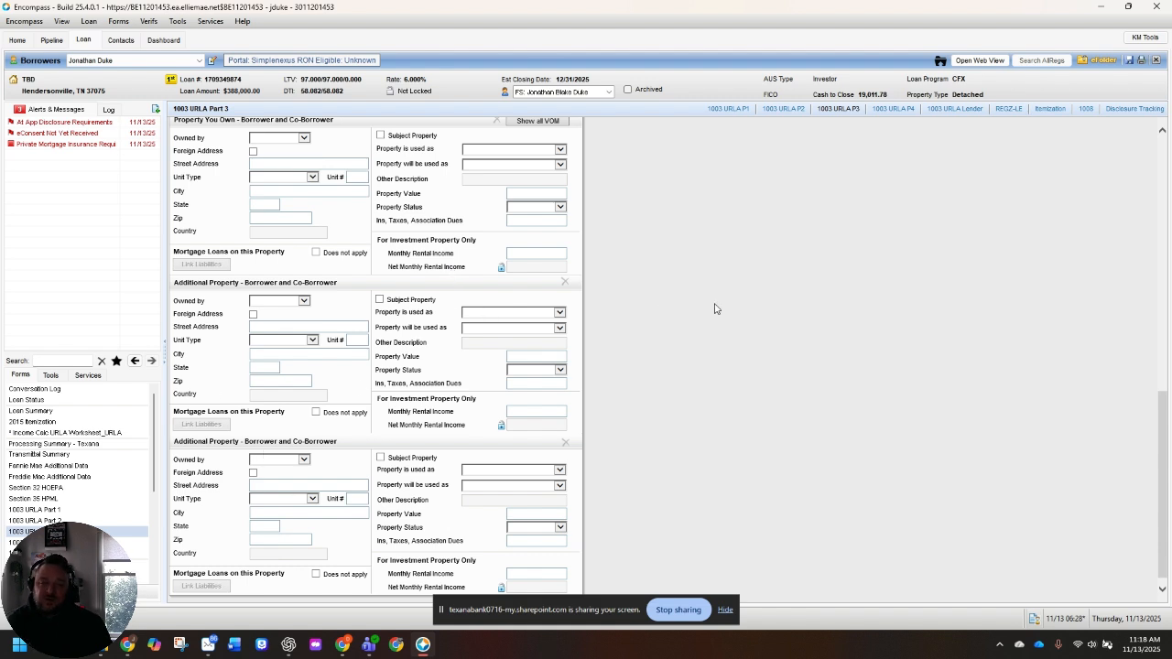
pyautogui.scroll(3, 658, 320)
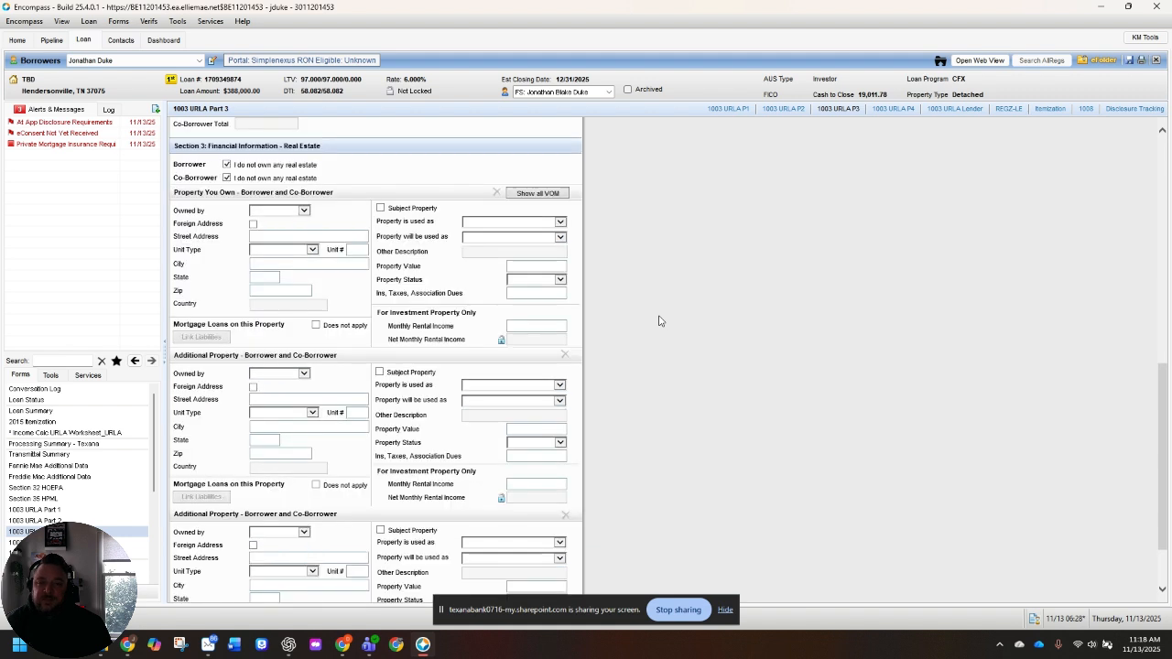